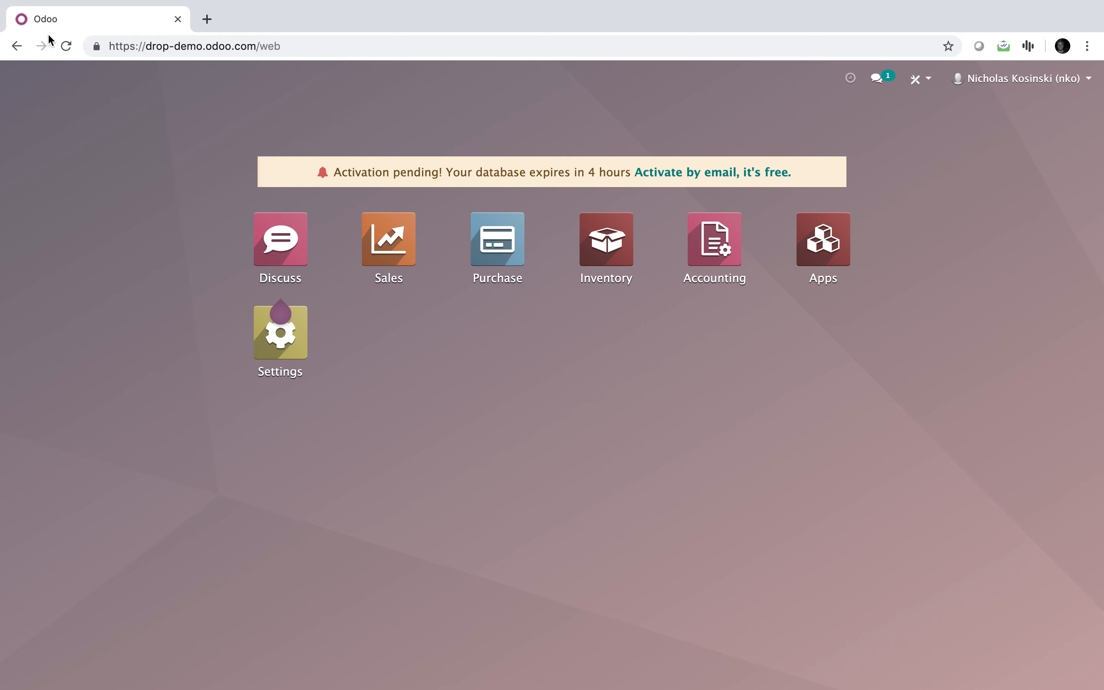
- Enable Order-Specific Routes among the shipping options of the Sales settings
{"action": "left_click", "coordinate": [370, 245]}
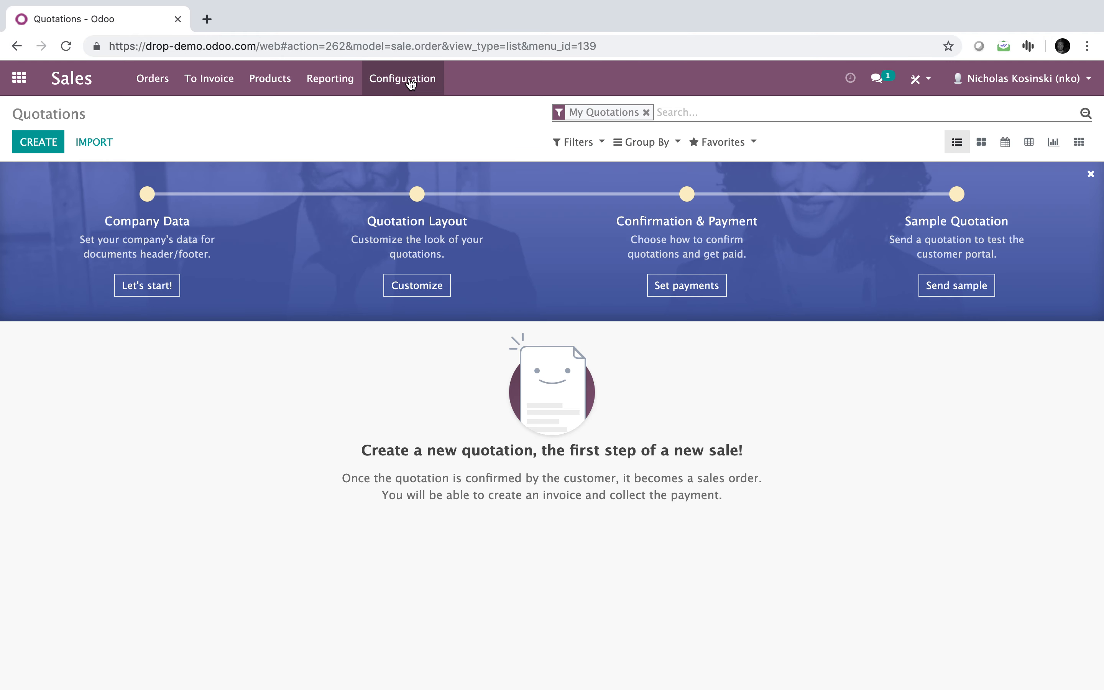
{"action": "left_click", "coordinate": [411, 83]}
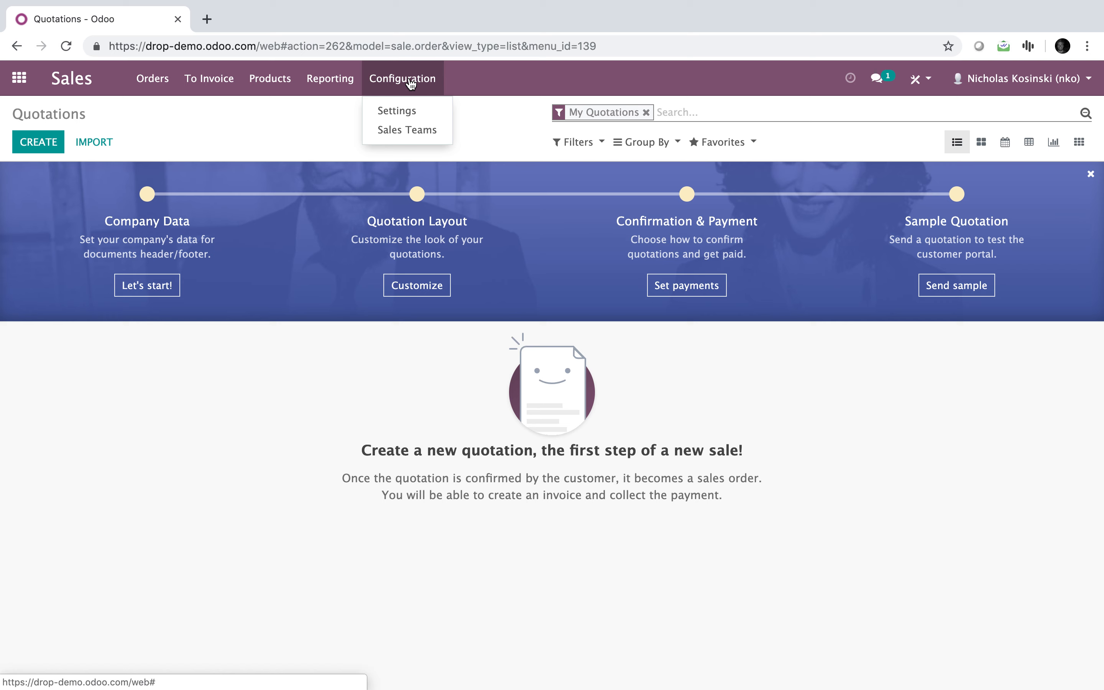
{"action": "left_click", "coordinate": [409, 112]}
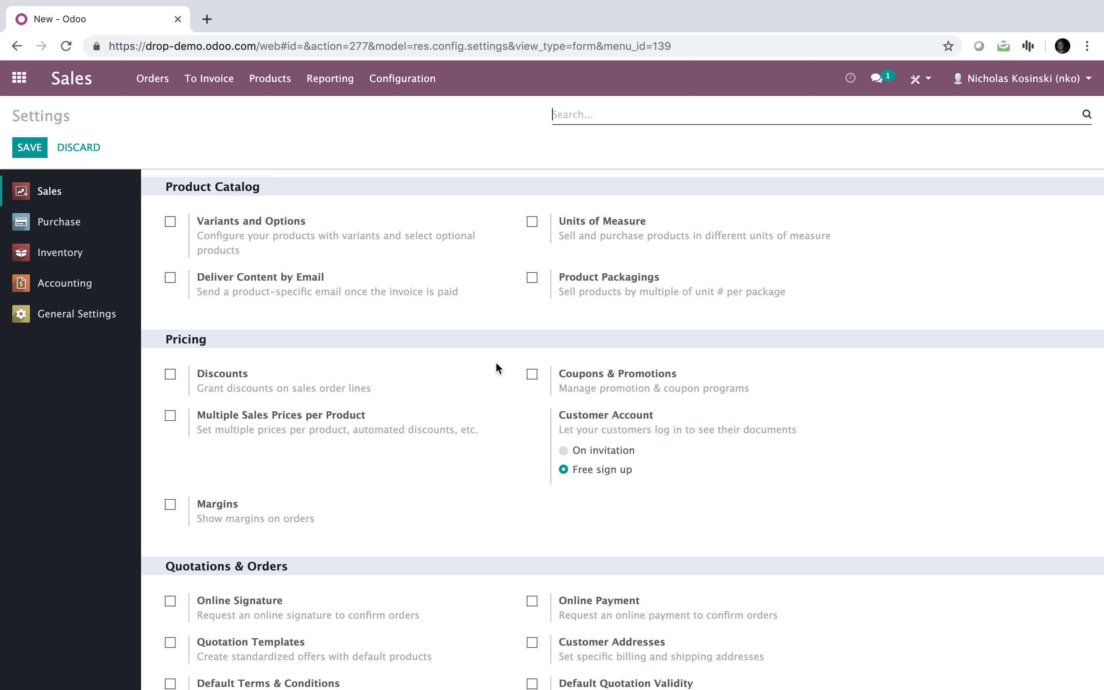
{"action": "scroll", "coordinate": [497, 363], "scroll_direction": "down", "scroll_amount": 10}
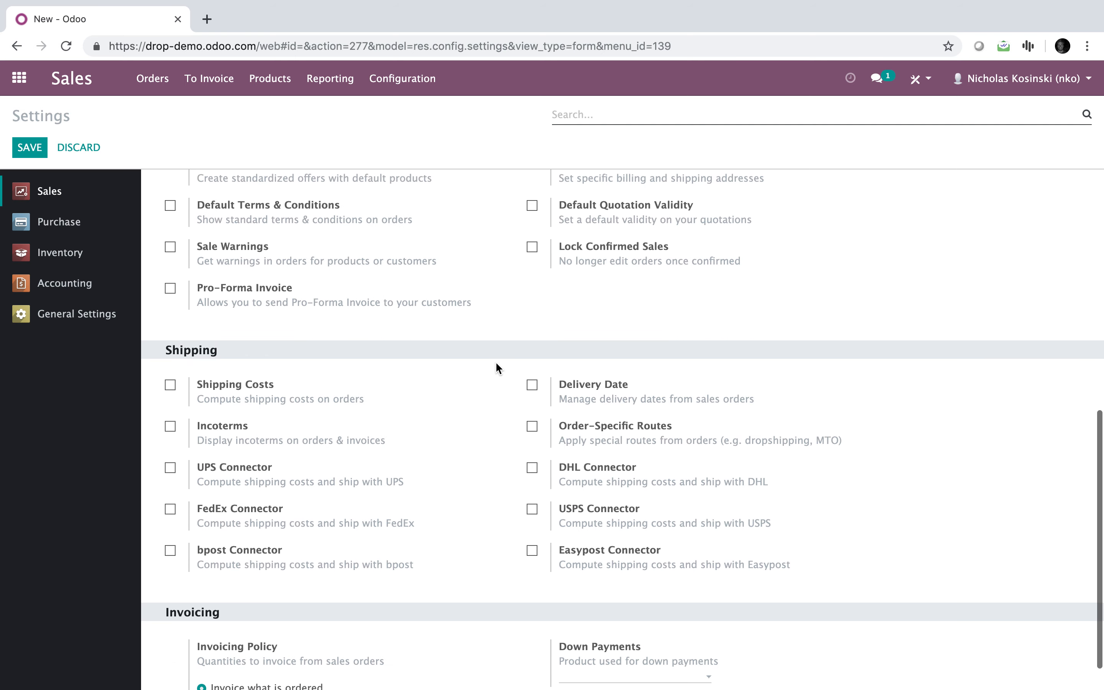
{"action": "left_click", "coordinate": [533, 426]}
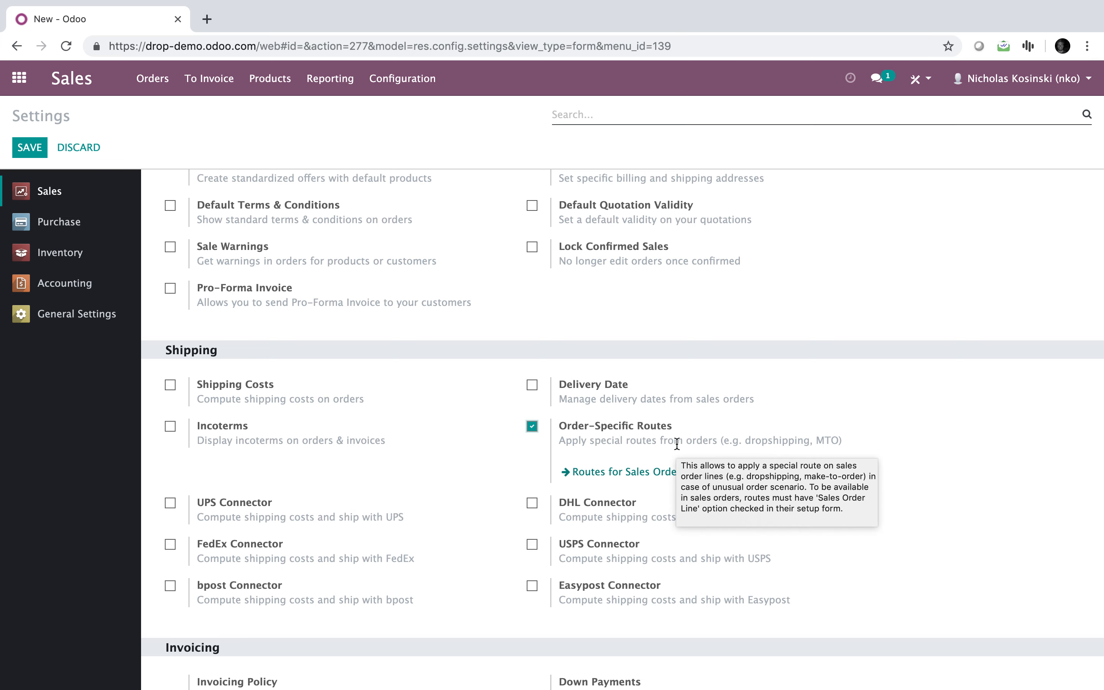
- Enable Dropshipping in the Purchase logistics settings and save the configuration
{"action": "left_click", "coordinate": [83, 226]}
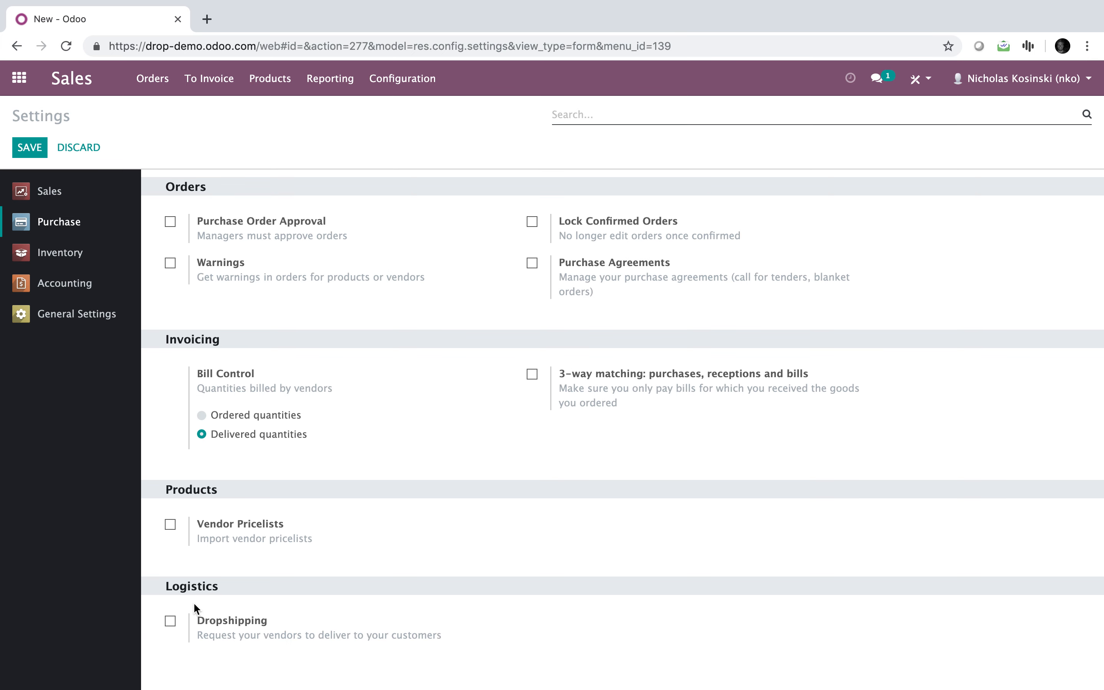
{"action": "left_click", "coordinate": [171, 621]}
{"action": "left_click", "coordinate": [31, 147]}
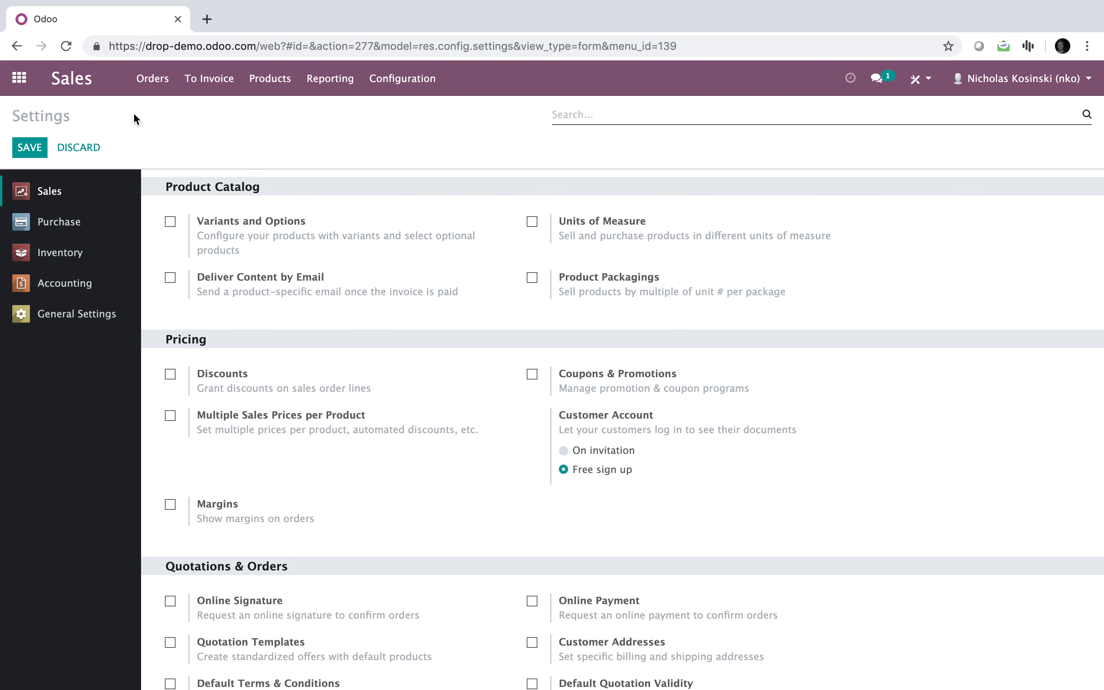
- Create a new product in Sales named "Example Product" with the product type Storable Product
{"action": "left_click", "coordinate": [270, 78]}
{"action": "left_click", "coordinate": [270, 116]}
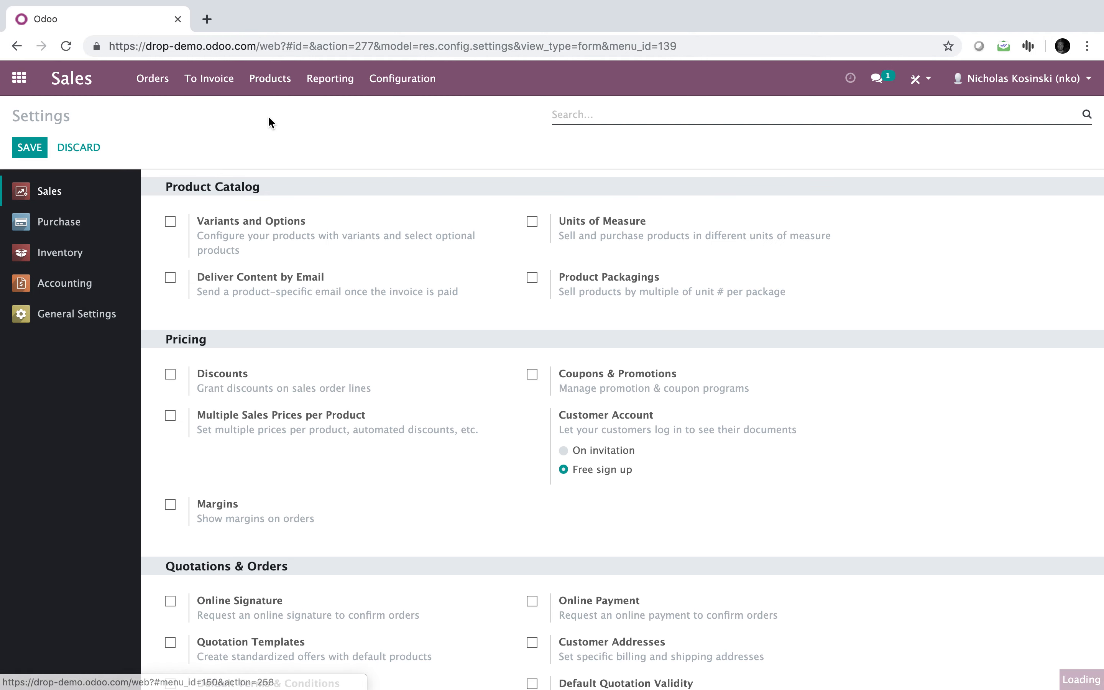
{"action": "left_click", "coordinate": [35, 144]}
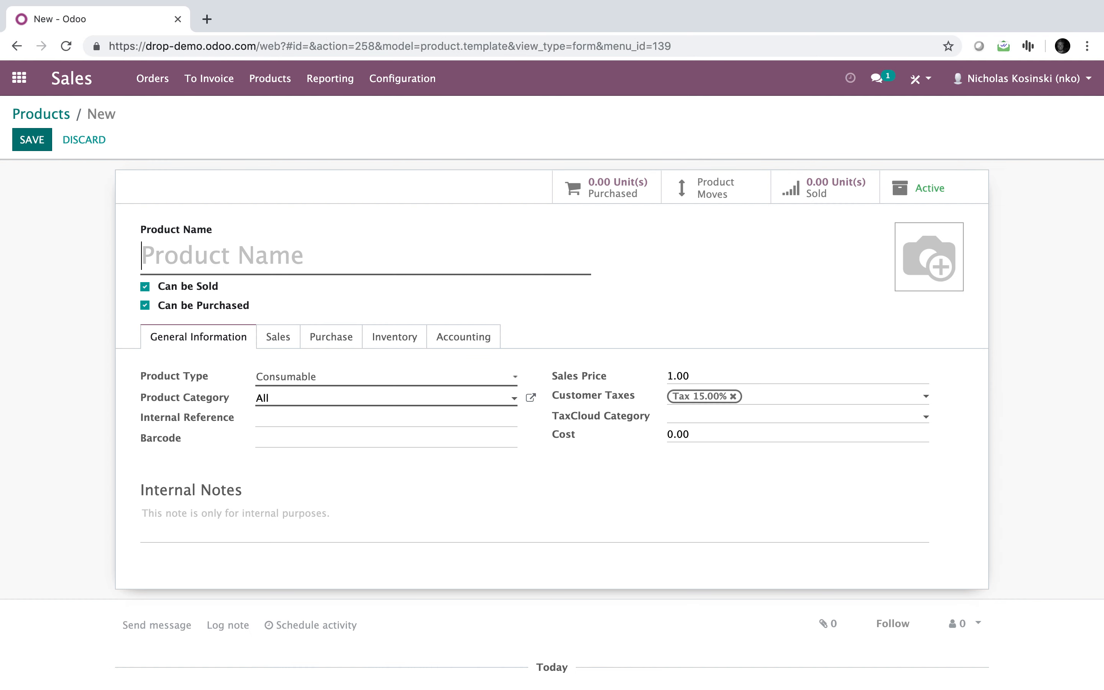
{"action": "type", "text": "Example Product"}
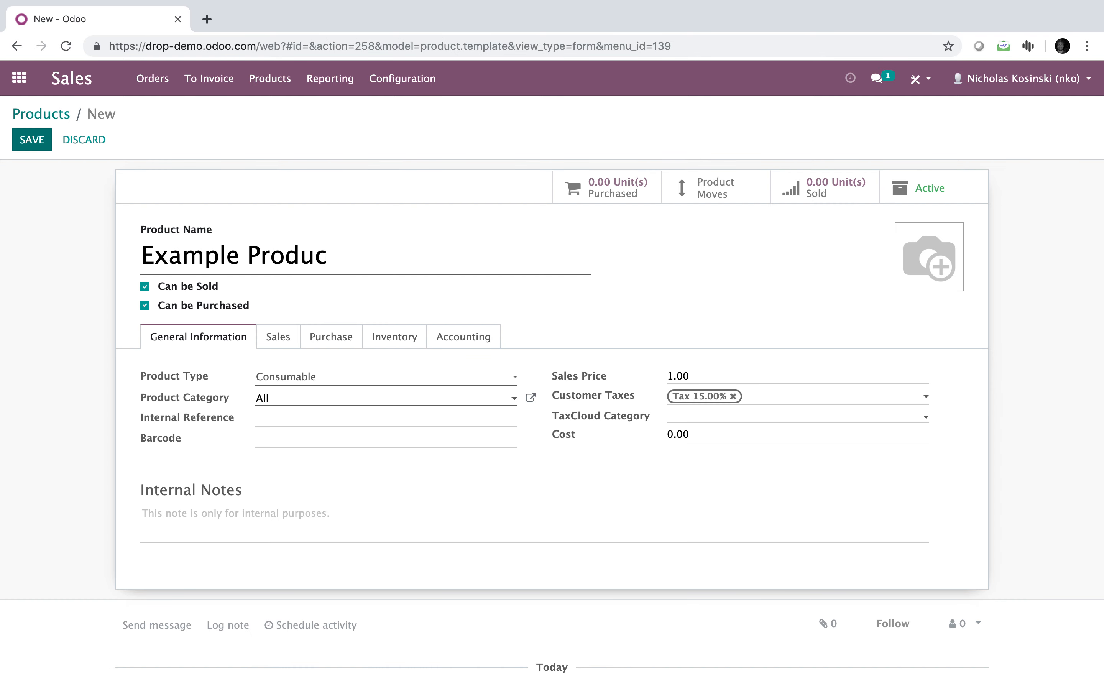
{"action": "left_click", "coordinate": [297, 377]}
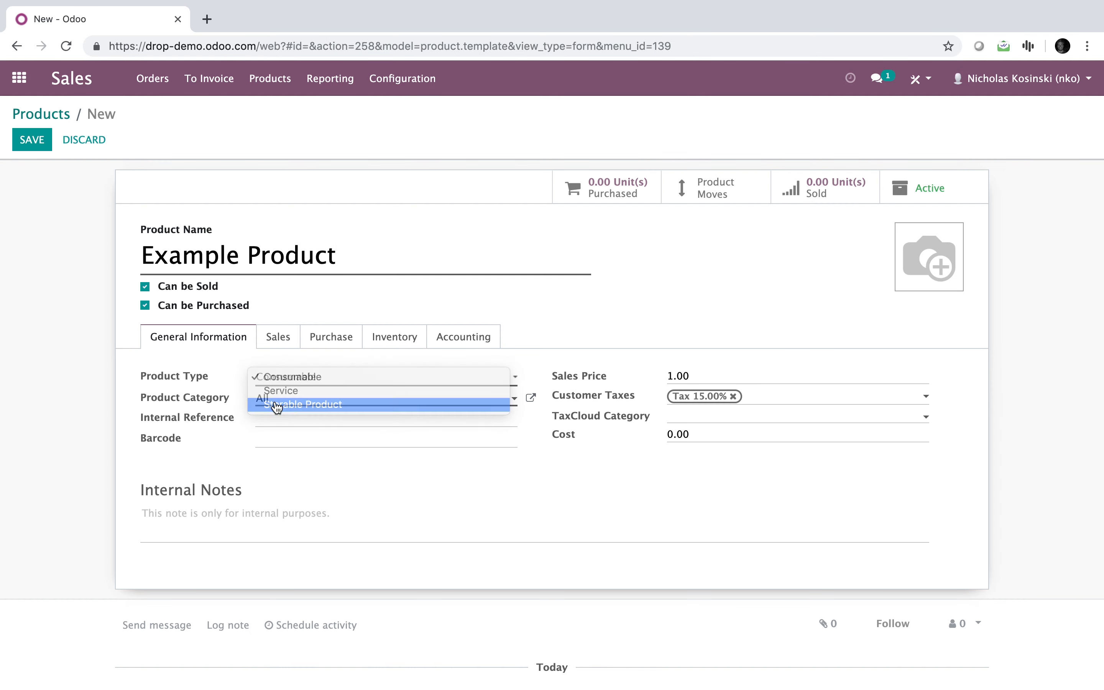
{"action": "left_click", "coordinate": [299, 405]}
- Set the product's sales price to 499 and its cost to 50
{"action": "left_click", "coordinate": [677, 400]}
{"action": "type", "text": "499"}
{"action": "left_click", "coordinate": [683, 460]}
{"action": "type", "text": "50"}
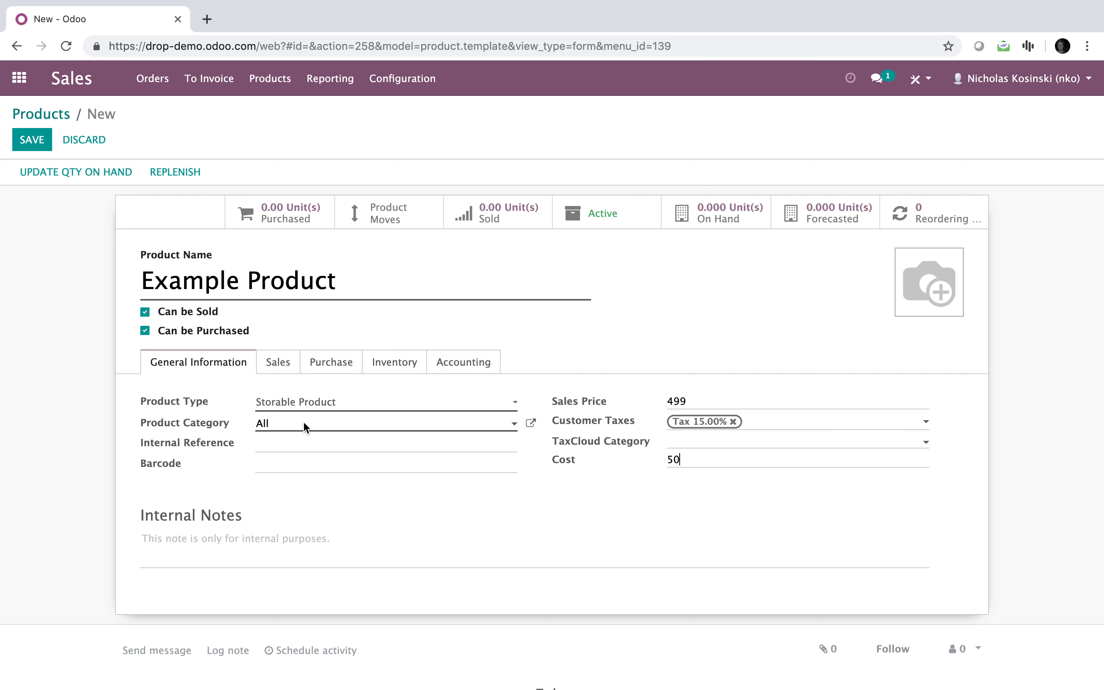
- Add a newly created vendor named "Vendor X" to the product's vendor list with a price of 250
{"action": "left_click", "coordinate": [328, 378]}
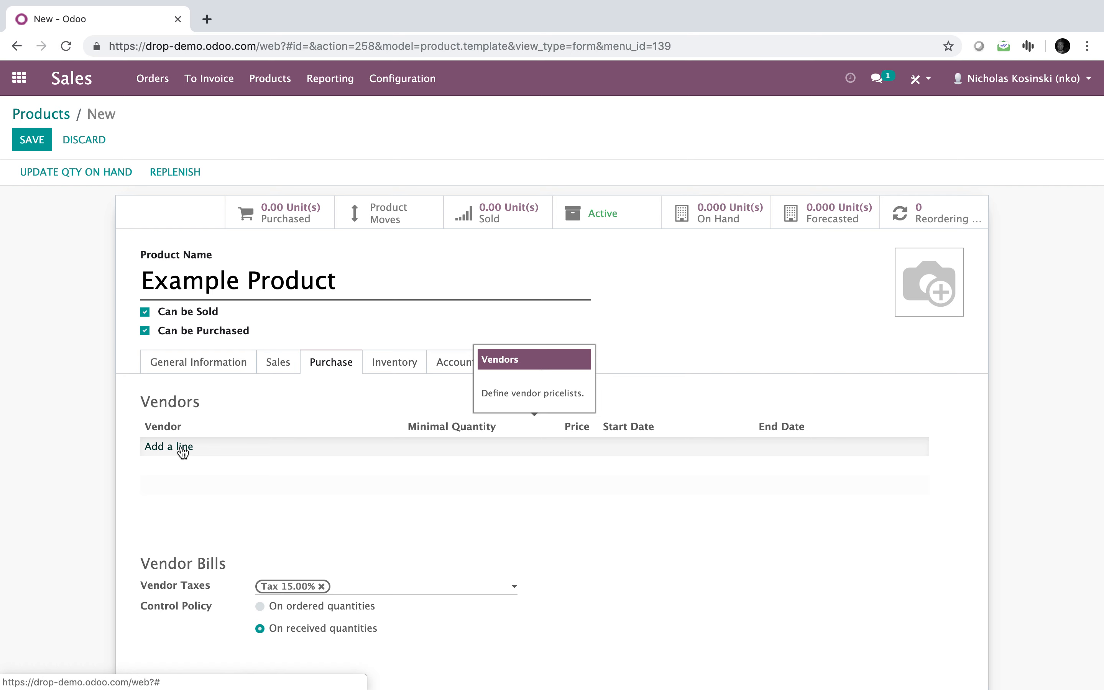
{"action": "left_click", "coordinate": [182, 447]}
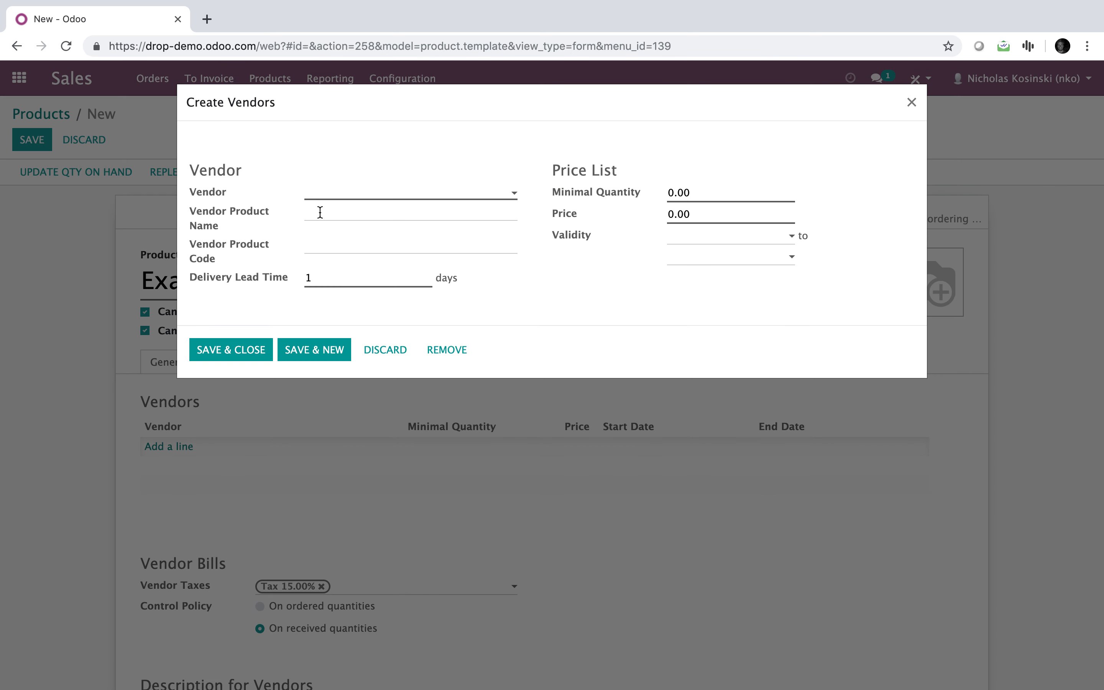
{"action": "type", "text": "Vendor X"}
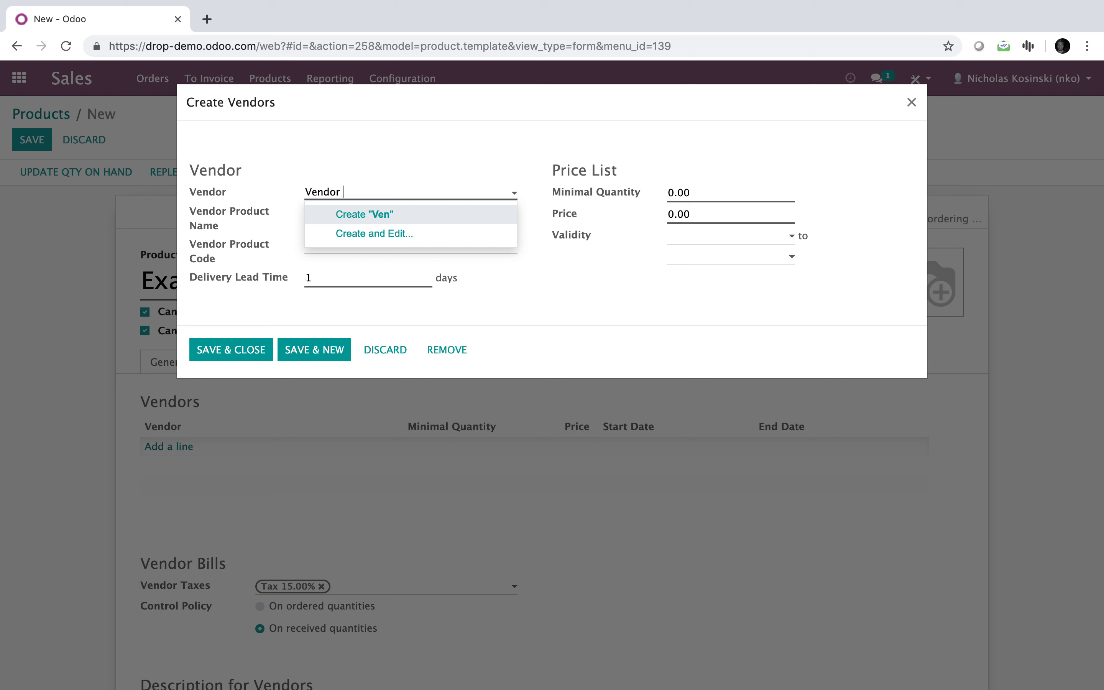
{"action": "left_click", "coordinate": [365, 214]}
{"action": "left_click", "coordinate": [682, 214]}
{"action": "type", "text": "250"}
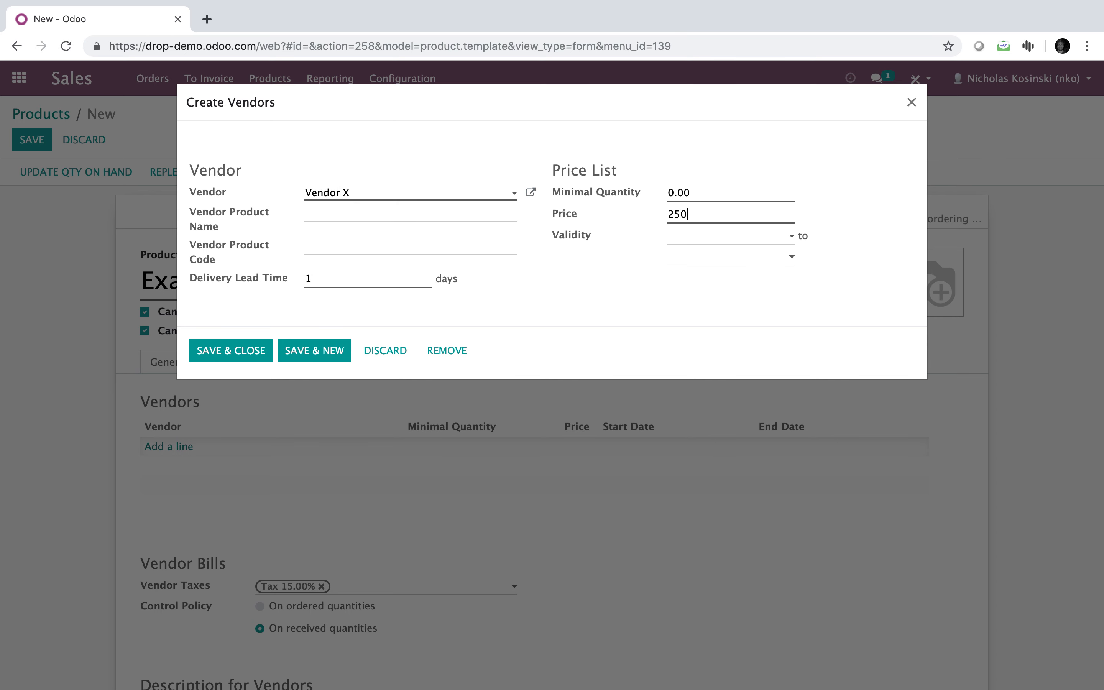
{"action": "left_click", "coordinate": [221, 351]}
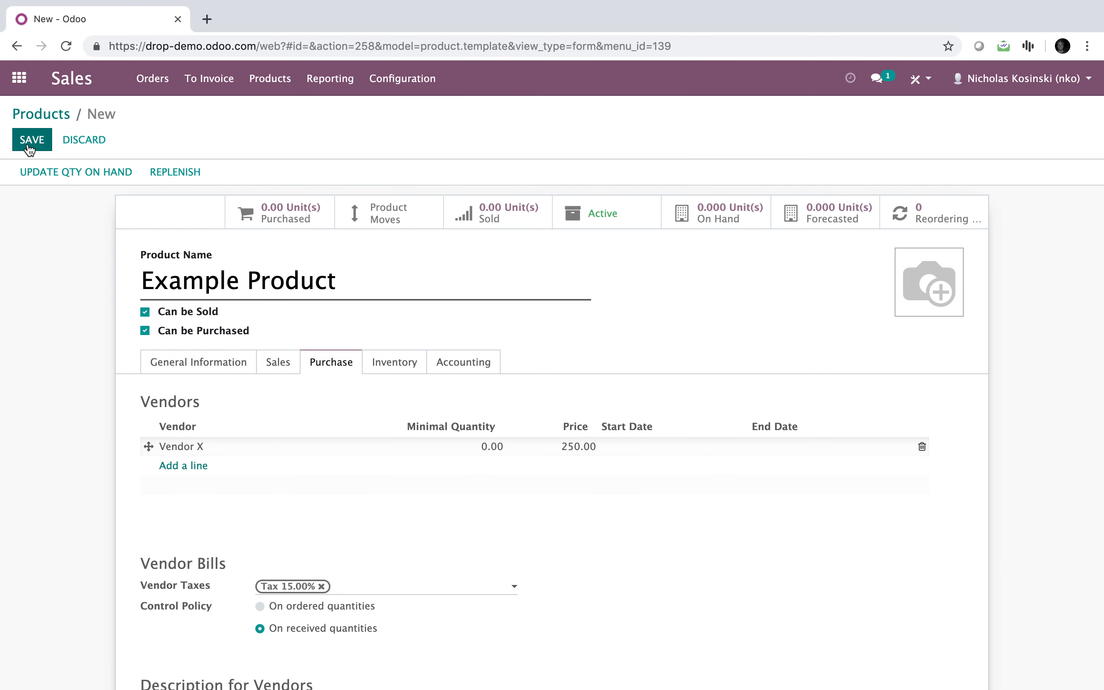
- Go over the product's inventory routes and general information, and save the new product
{"action": "left_click", "coordinate": [399, 366]}
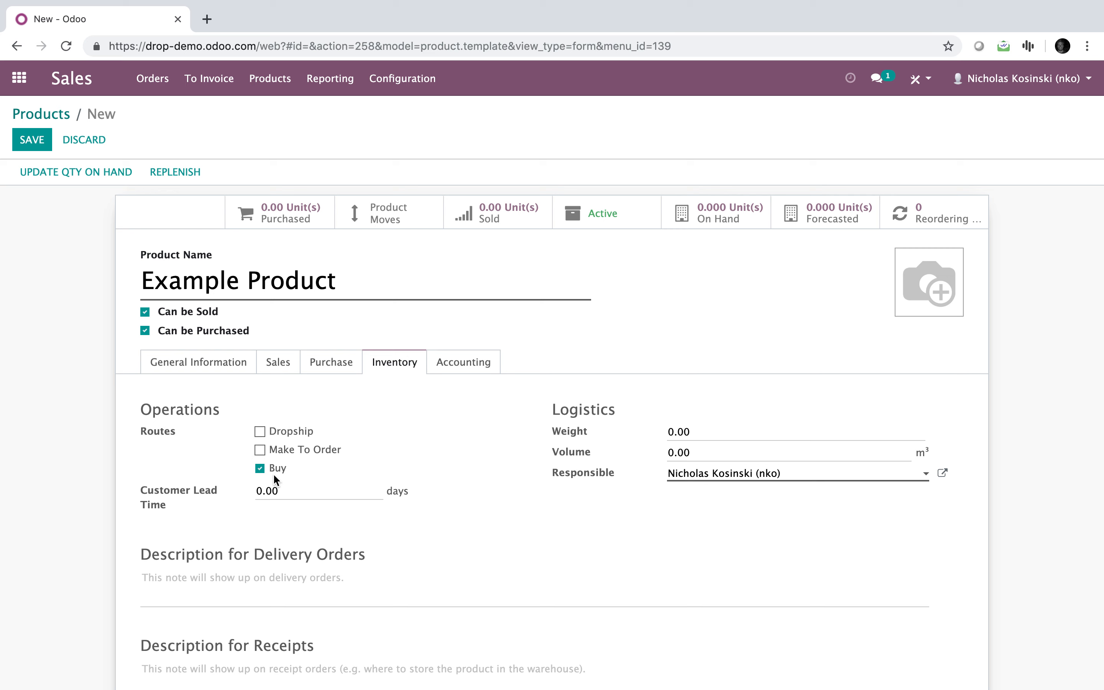
{"action": "left_click", "coordinate": [259, 432]}
{"action": "left_click", "coordinate": [199, 362]}
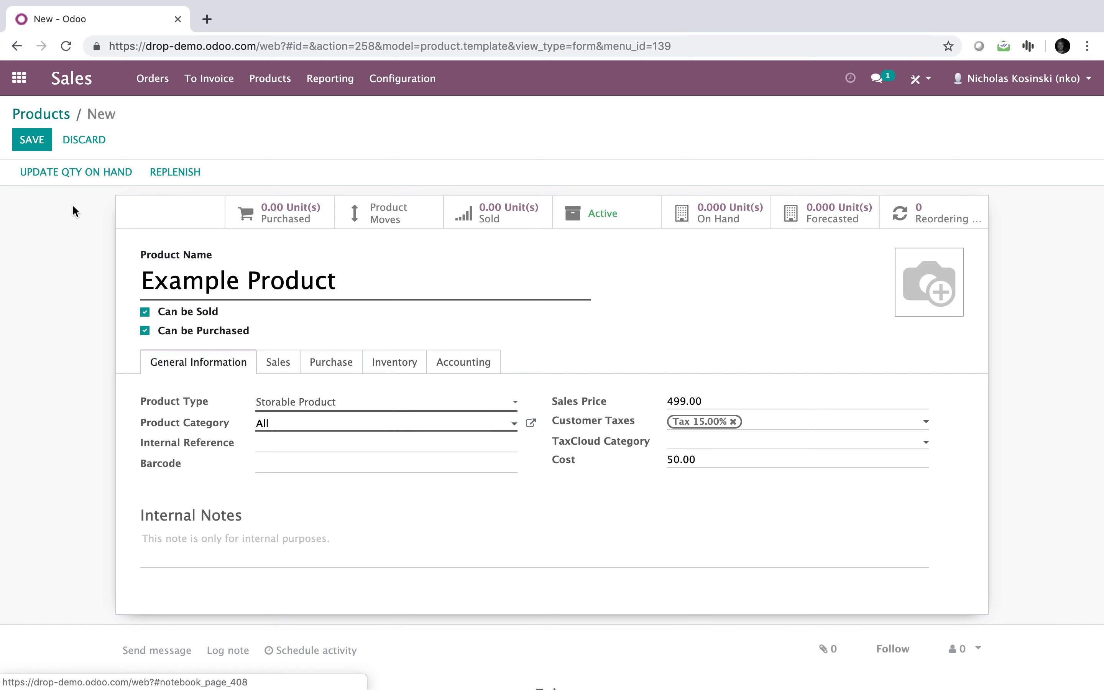
{"action": "left_click", "coordinate": [31, 140]}
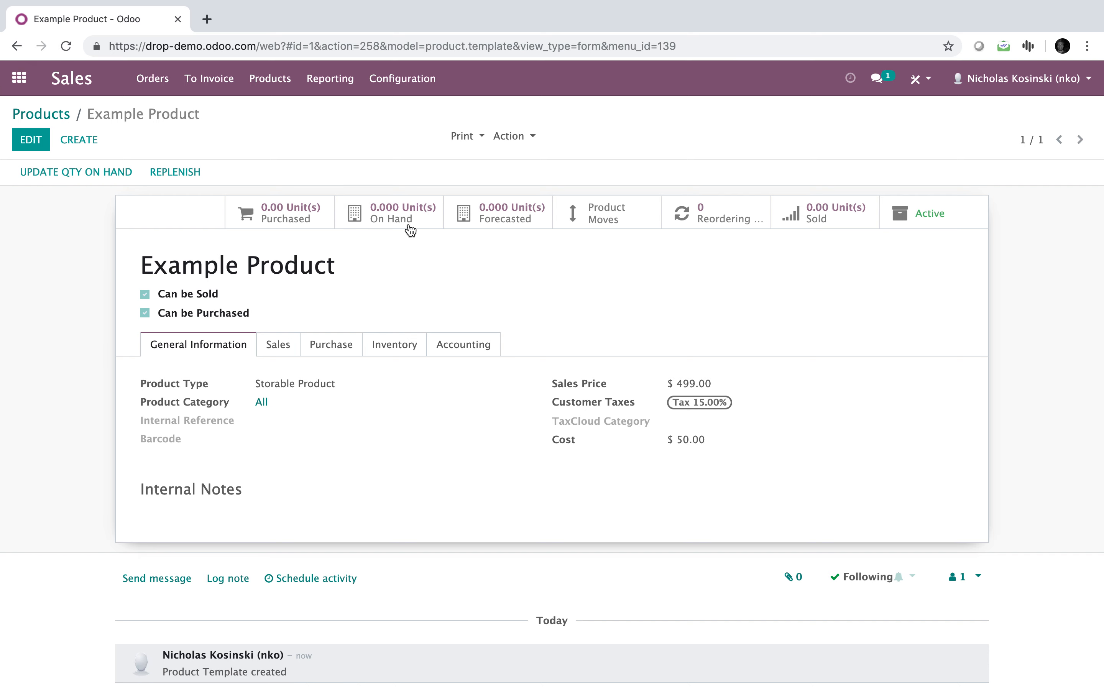
- Check the Purchase app for existing requests for quotation
{"action": "left_click", "coordinate": [19, 78]}
{"action": "type", "text": "pur"}
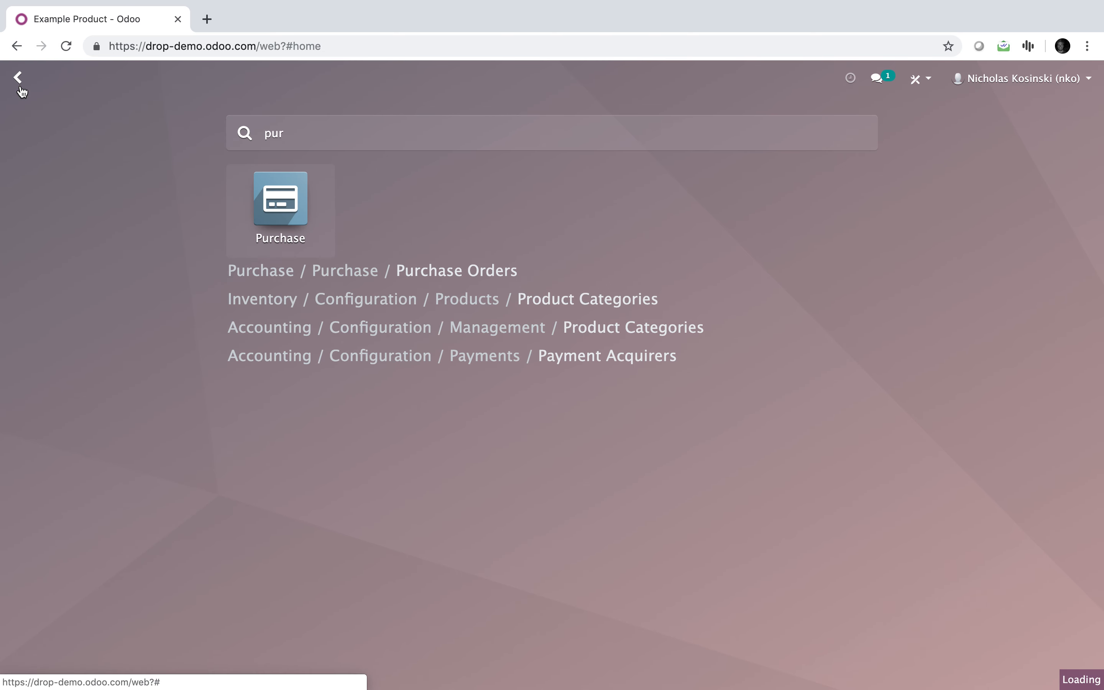
{"action": "key", "text": "Return"}
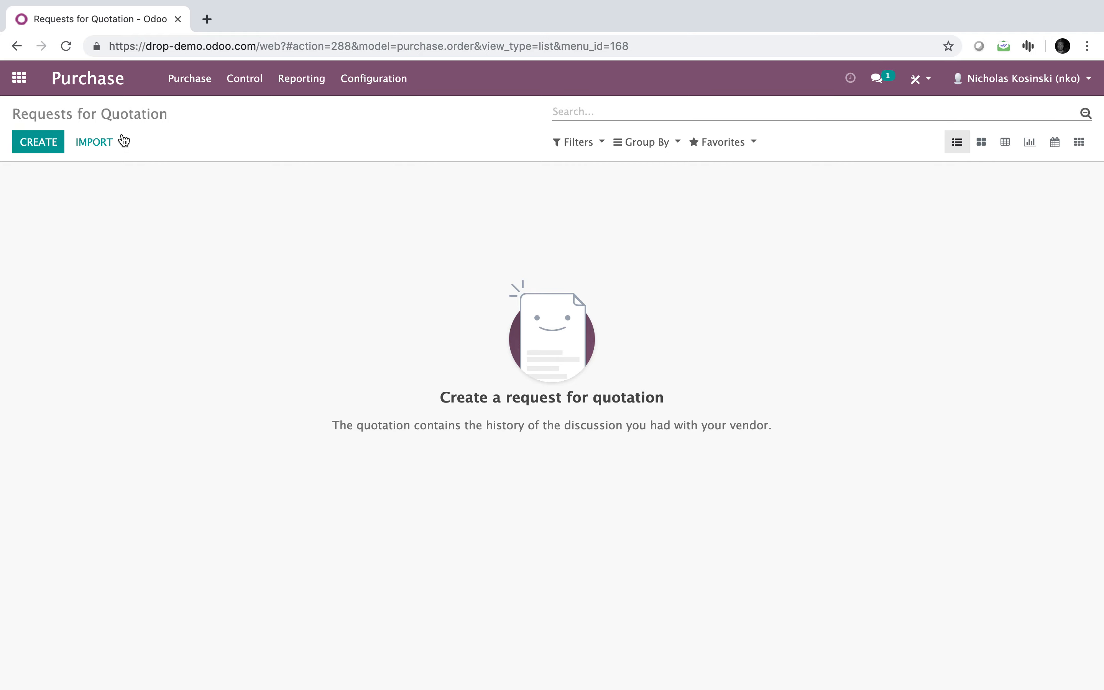
- Start a new quotation in Sales and create a new customer for it from the customer's full name
{"action": "left_click", "coordinate": [19, 78]}
{"action": "left_click", "coordinate": [399, 176]}
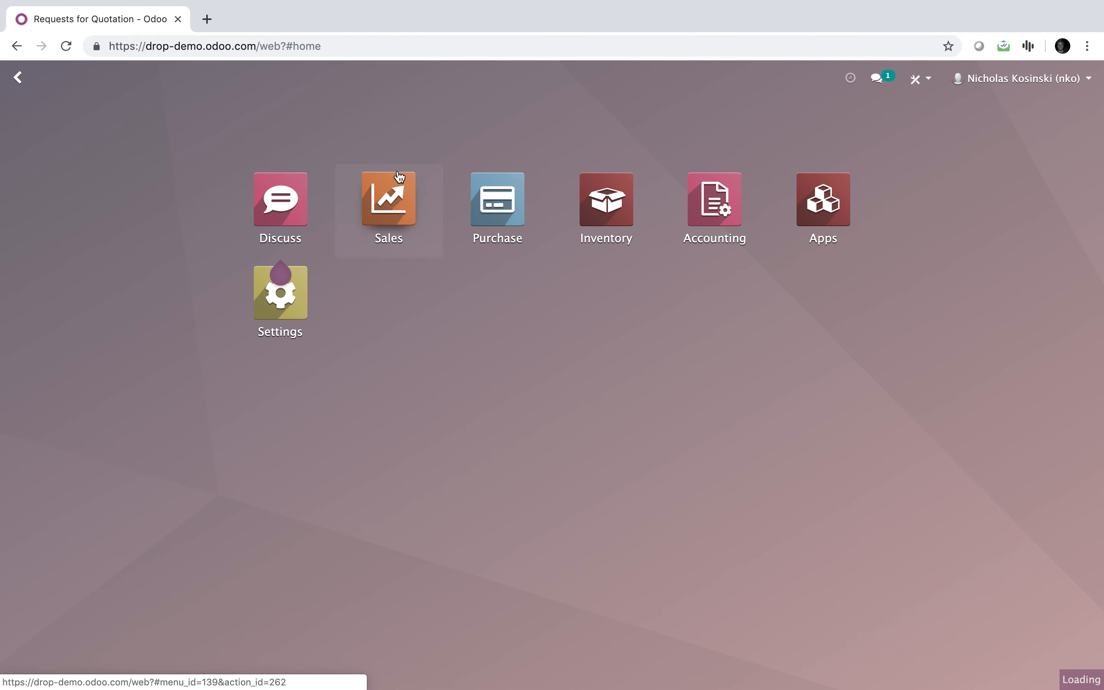
{"action": "left_click", "coordinate": [49, 144]}
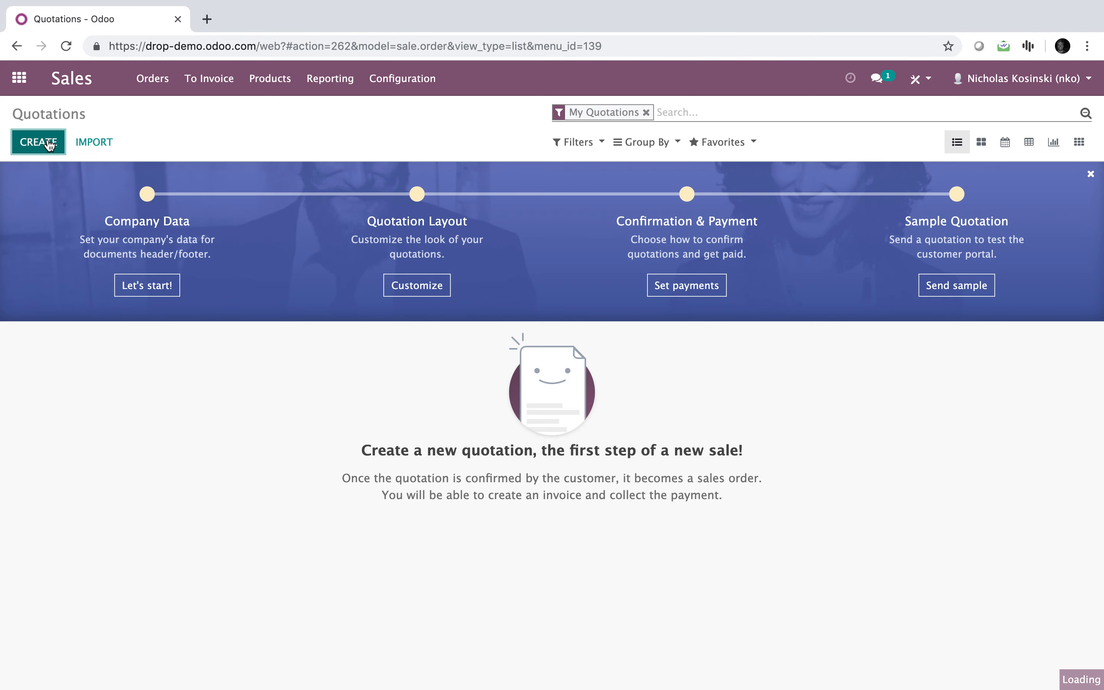
{"action": "left_click", "coordinate": [302, 286]}
{"action": "type", "text": "John Doe"}
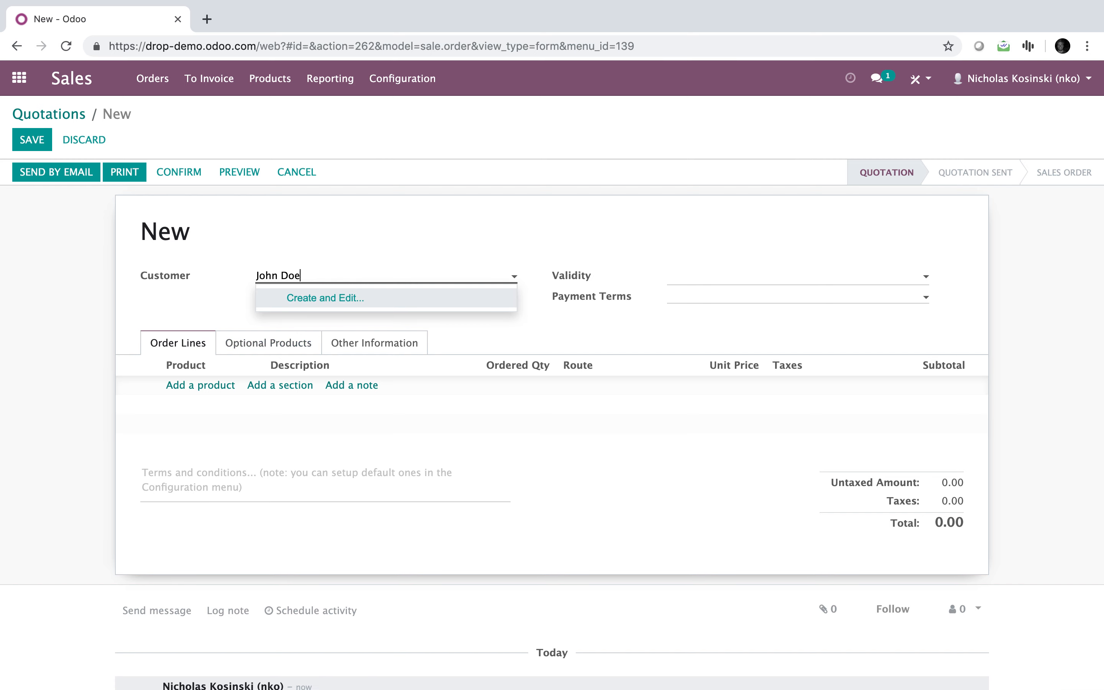
{"action": "left_click", "coordinate": [352, 296]}
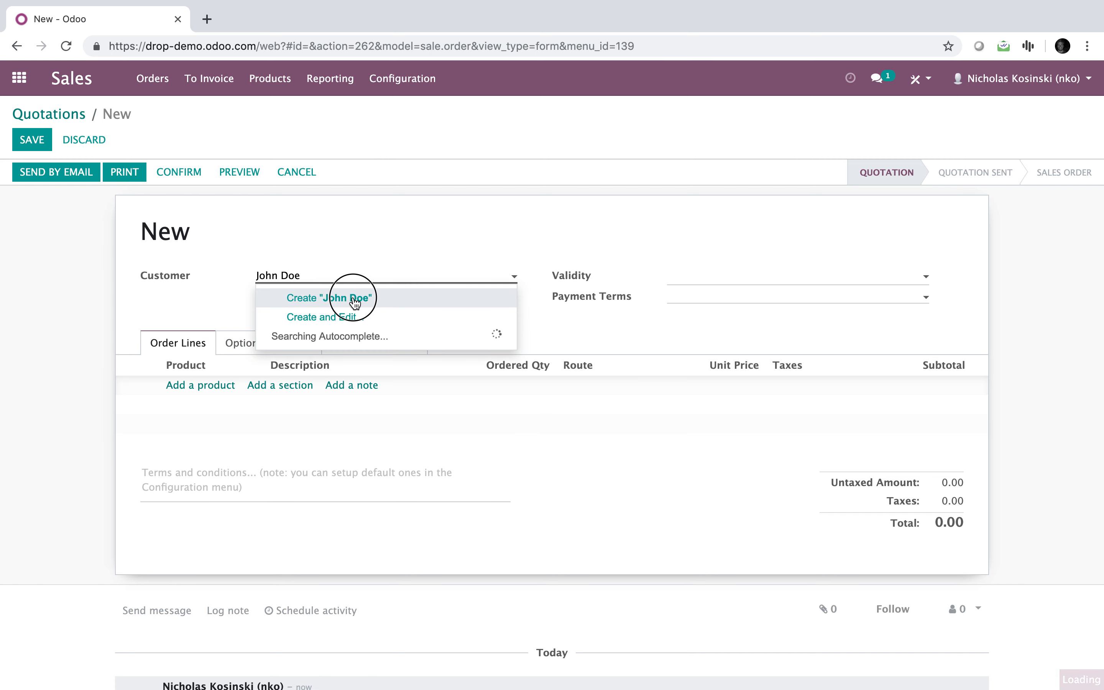
- Add Example Product as an order line of the quotation and dismiss the inventory warning
{"action": "left_click", "coordinate": [214, 385]}
{"action": "left_click", "coordinate": [207, 409]}
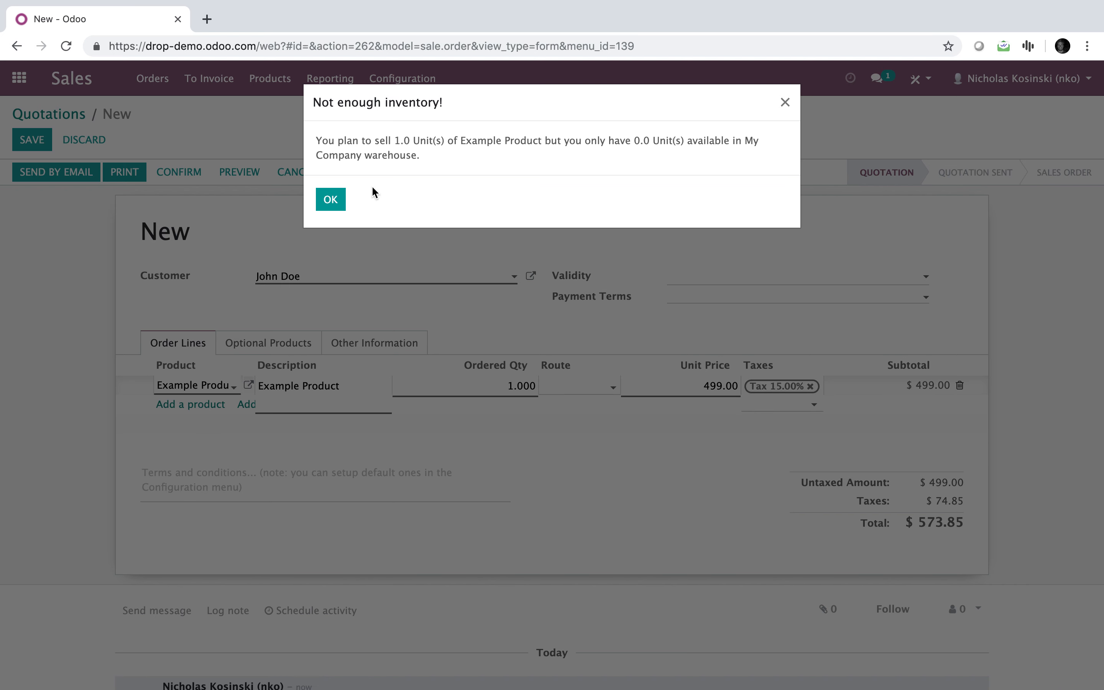
{"action": "left_click", "coordinate": [332, 204]}
{"action": "left_click", "coordinate": [339, 201]}
- Examine the quotation's other information and the route options available on the Example Product order line
{"action": "left_click", "coordinate": [370, 352]}
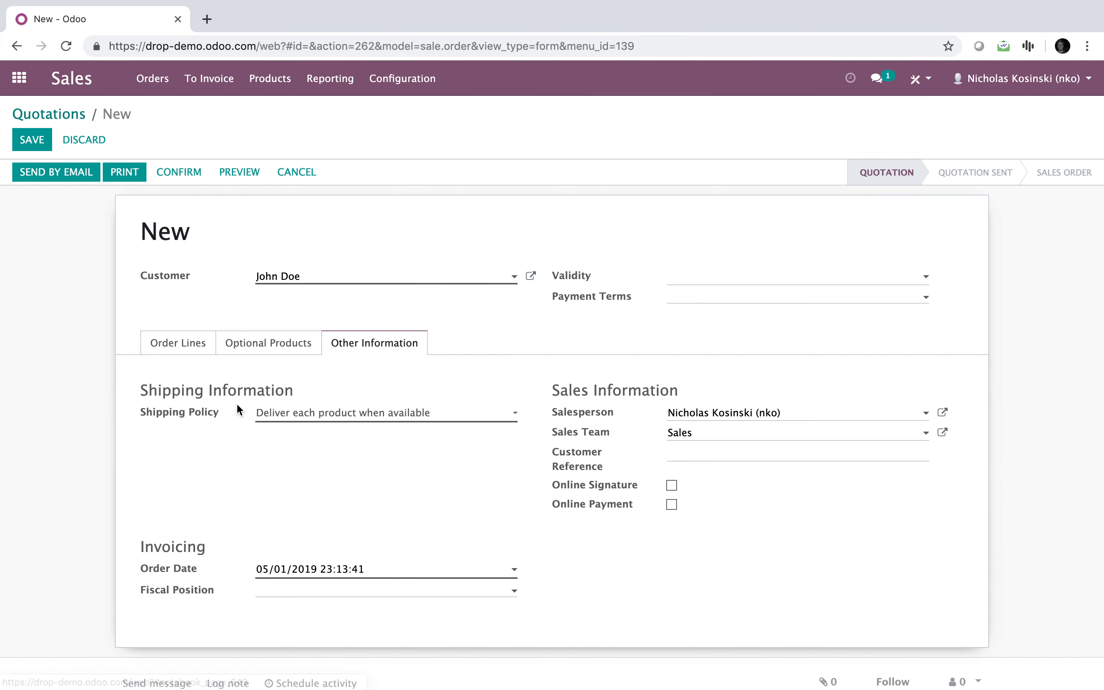
{"action": "left_click", "coordinate": [188, 348]}
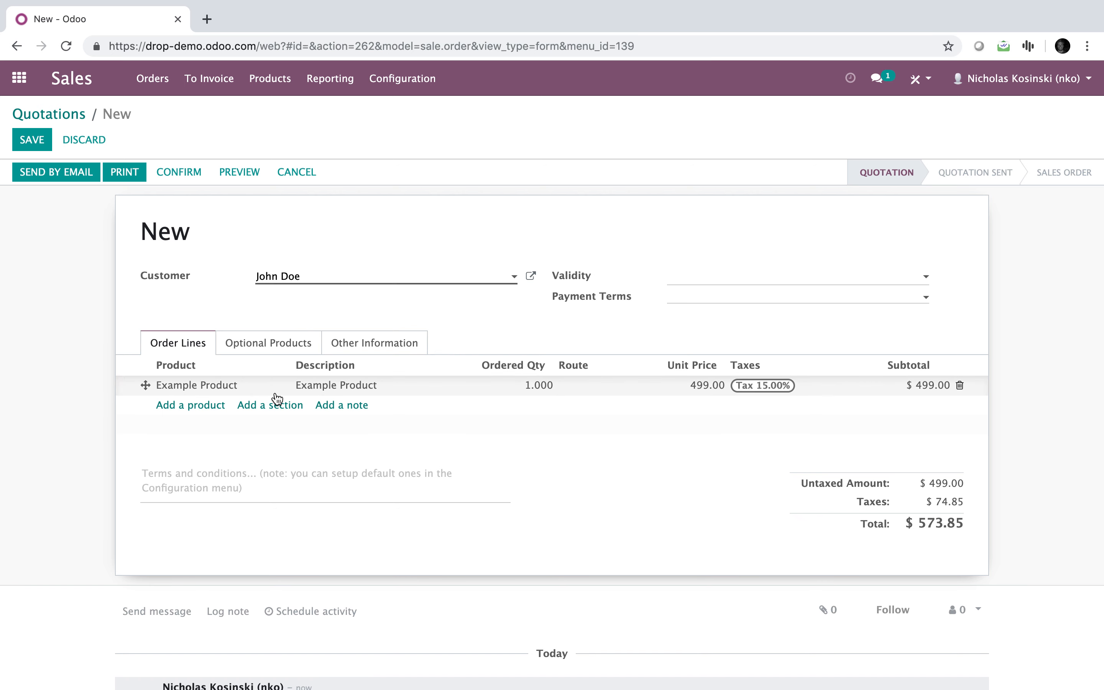
{"action": "left_click", "coordinate": [591, 391]}
{"action": "left_click", "coordinate": [605, 394]}
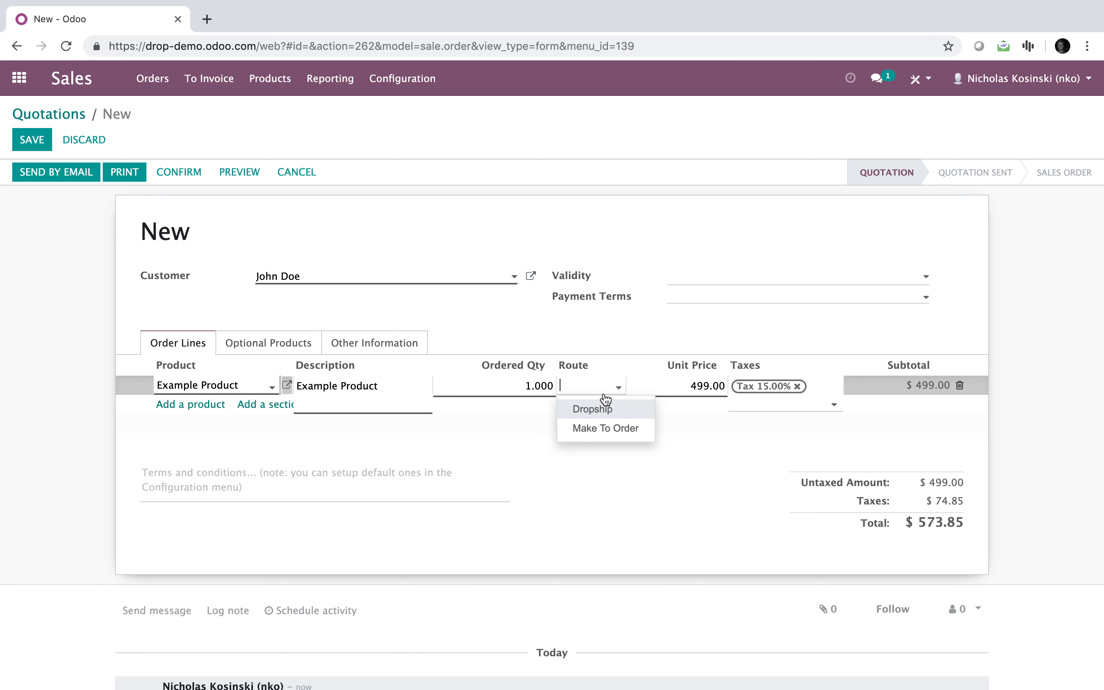
{"action": "left_click", "coordinate": [473, 311]}
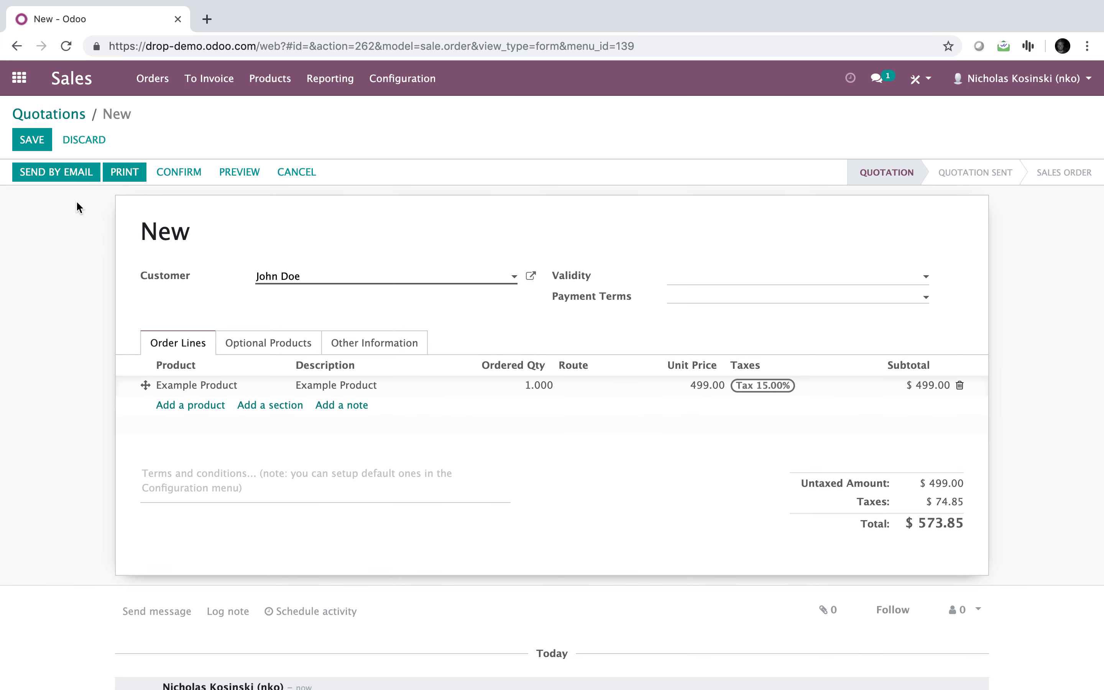
- Save the quotation with the line's route left blank and confirm it as a sales order
{"action": "left_click", "coordinate": [36, 146]}
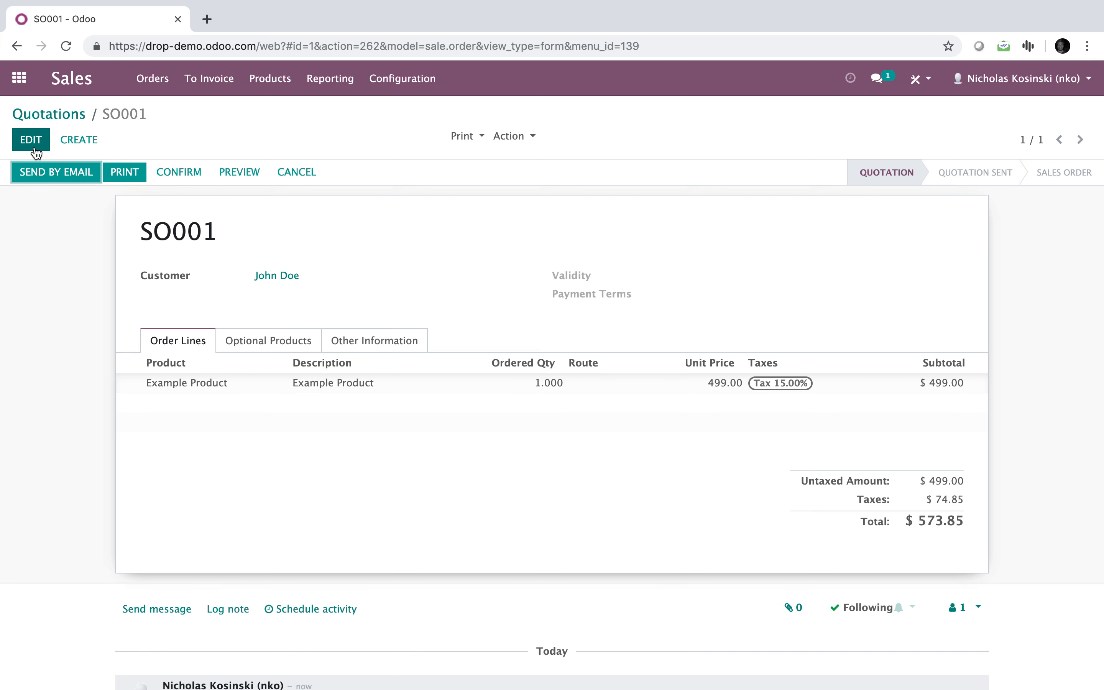
{"action": "left_click", "coordinate": [162, 172]}
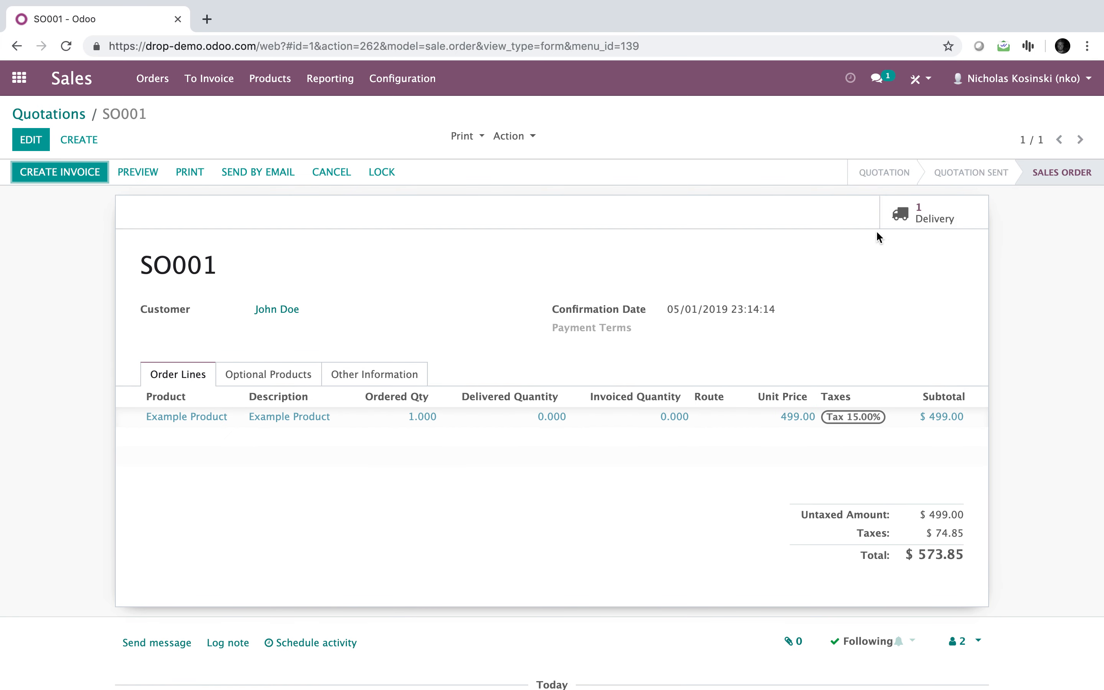
- Open the sales order's waiting delivery order in Inventory and review its additional information and operations
{"action": "left_click", "coordinate": [18, 79]}
{"action": "left_click", "coordinate": [582, 189]}
{"action": "left_click", "coordinate": [446, 230]}
{"action": "left_click", "coordinate": [406, 212]}
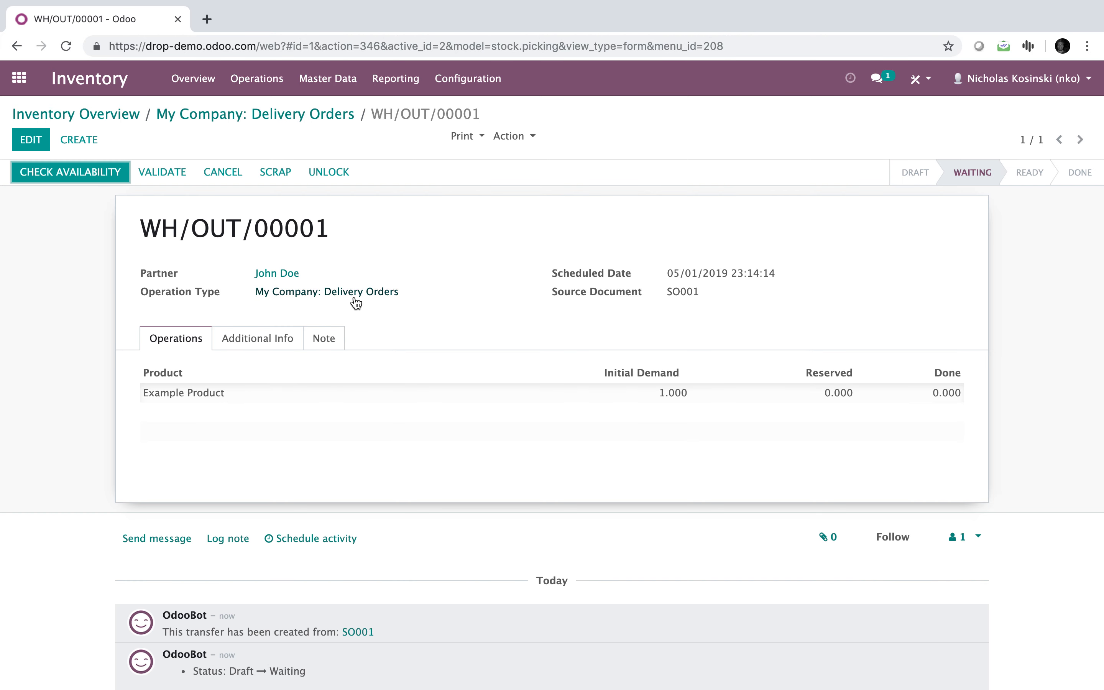
{"action": "left_click", "coordinate": [286, 343]}
{"action": "left_click", "coordinate": [187, 349]}
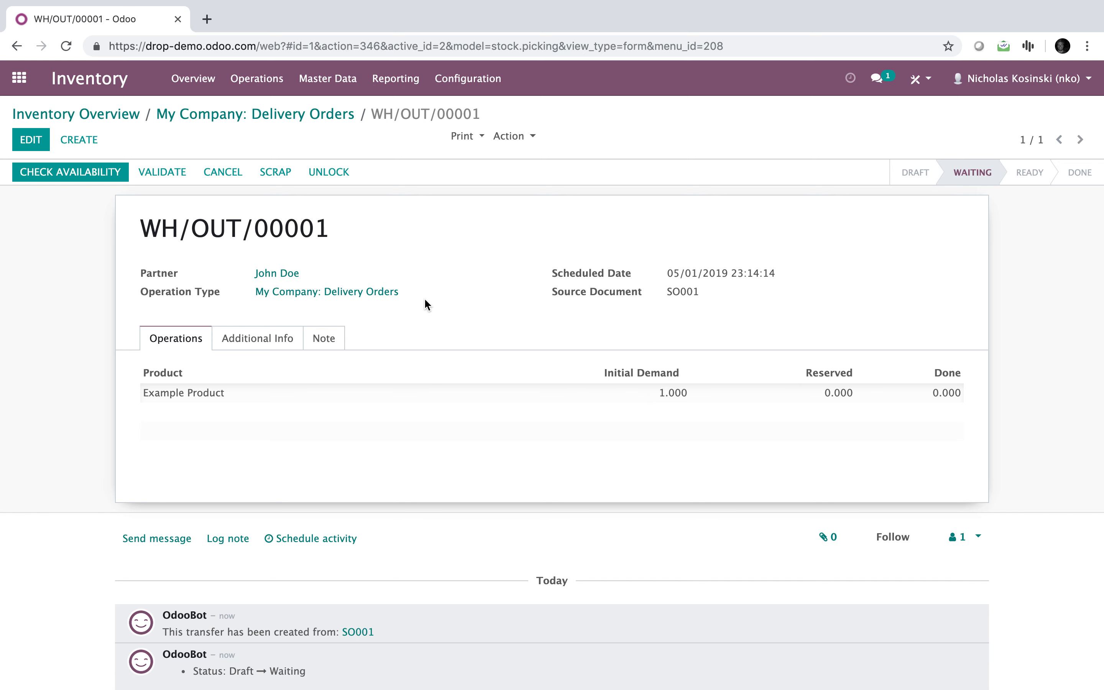
- Check the availability of Example Product on the waiting delivery order
{"action": "left_click", "coordinate": [108, 181]}
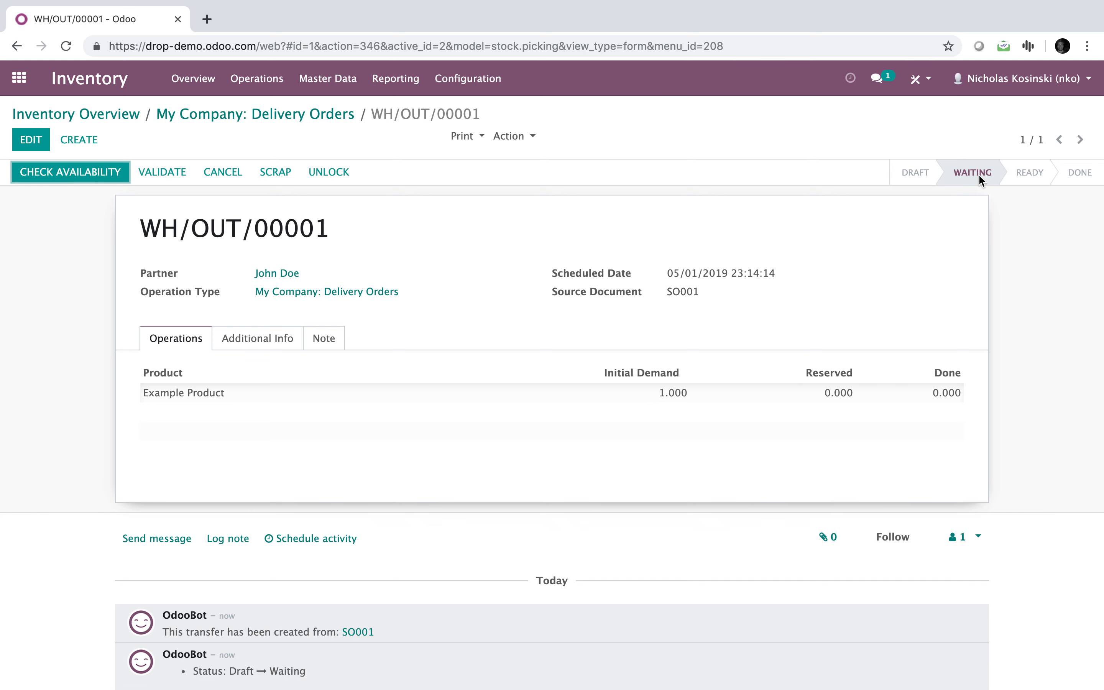
- Create a second quotation in Sales for the same customer with Example Product as its order line, dismissing the inventory warning
{"action": "left_click", "coordinate": [19, 81]}
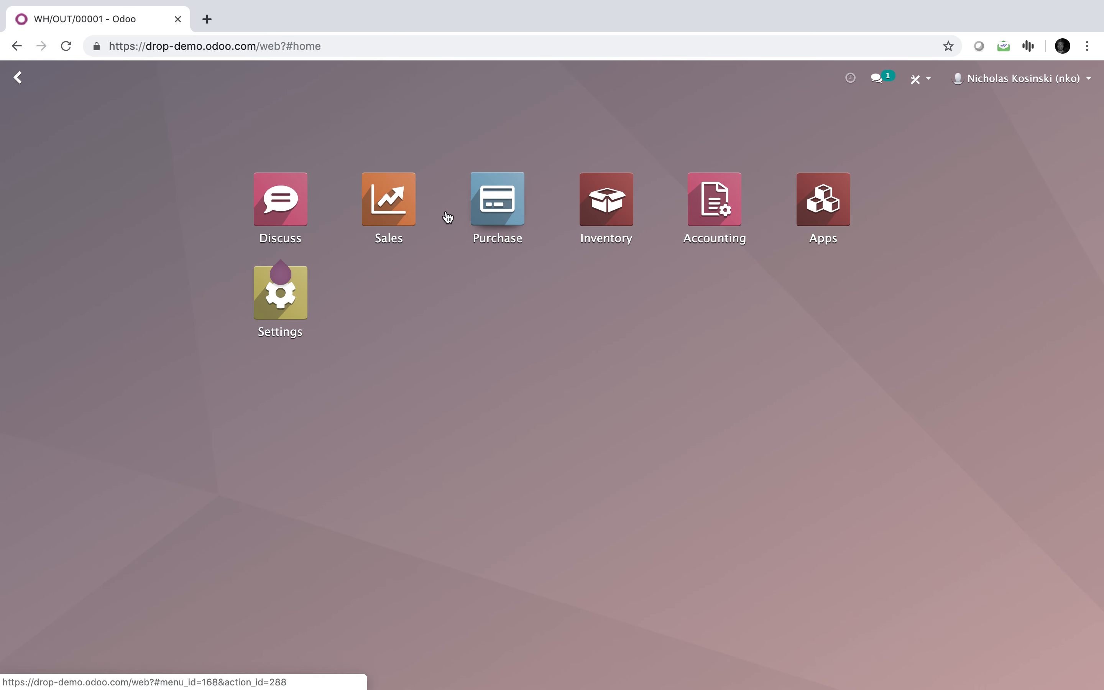
{"action": "left_click", "coordinate": [389, 199]}
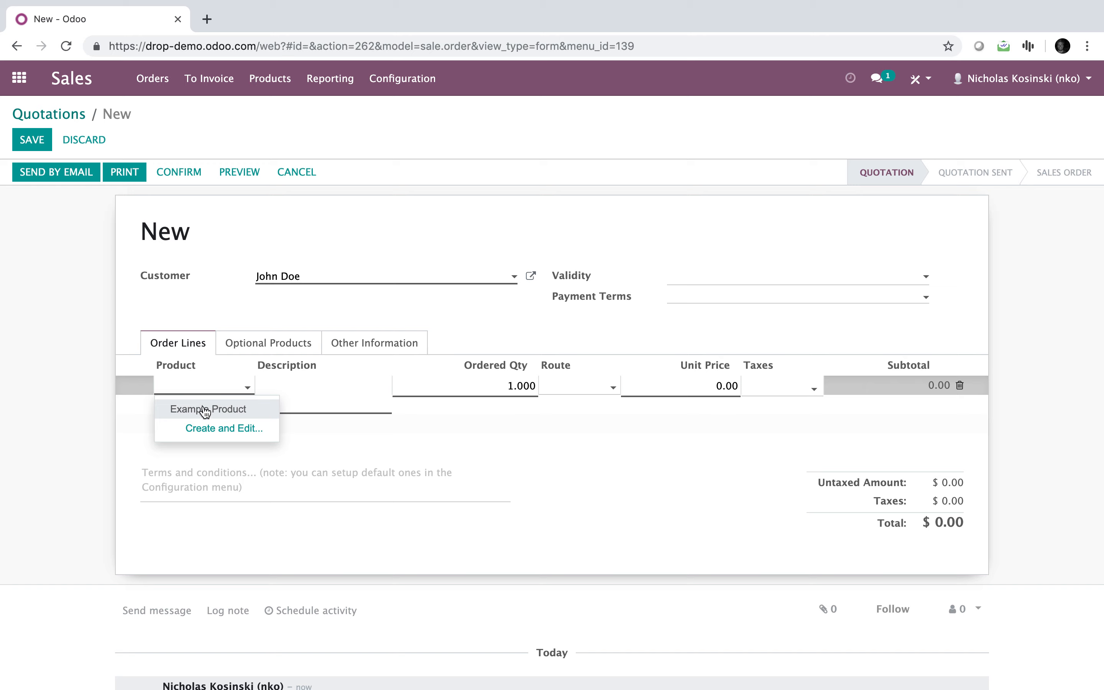
{"action": "left_click", "coordinate": [207, 410]}
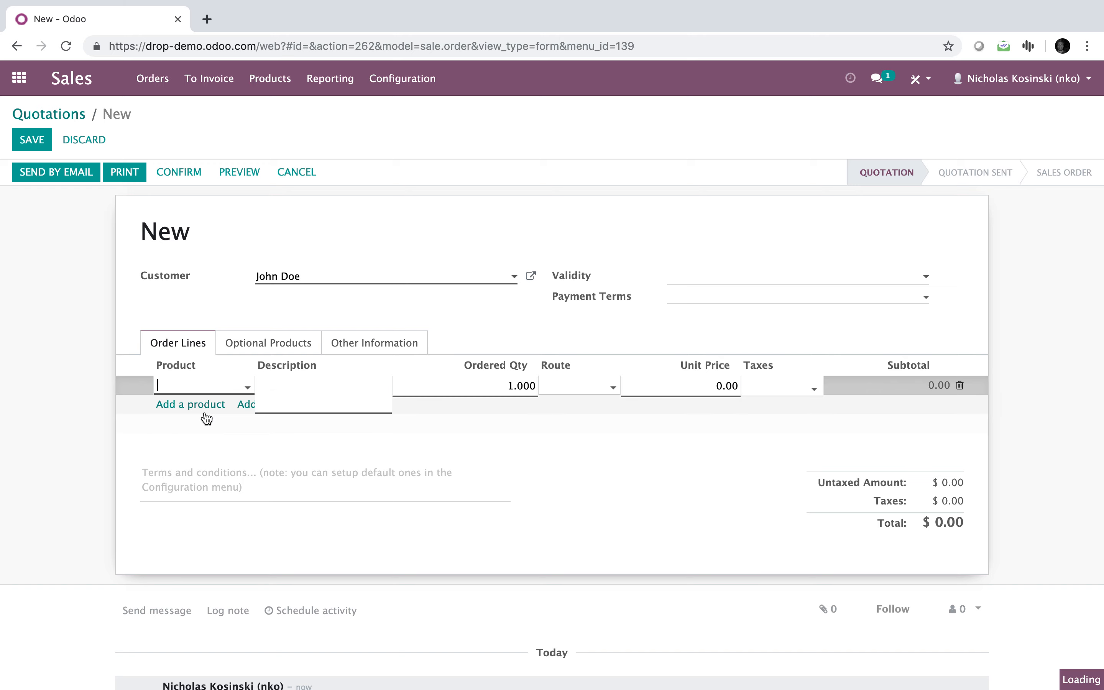
{"action": "left_click", "coordinate": [327, 209]}
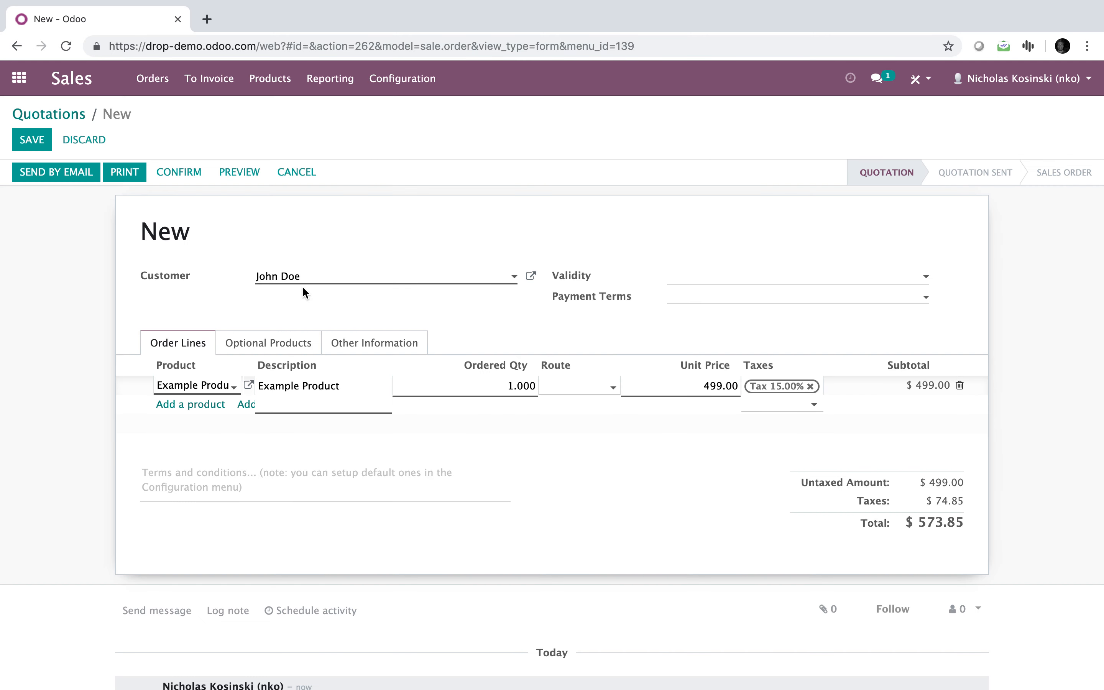
- Set the Example Product line's route to Dropship, and save and confirm the quotation as a sales order
{"action": "left_click", "coordinate": [580, 393]}
{"action": "left_click", "coordinate": [592, 413]}
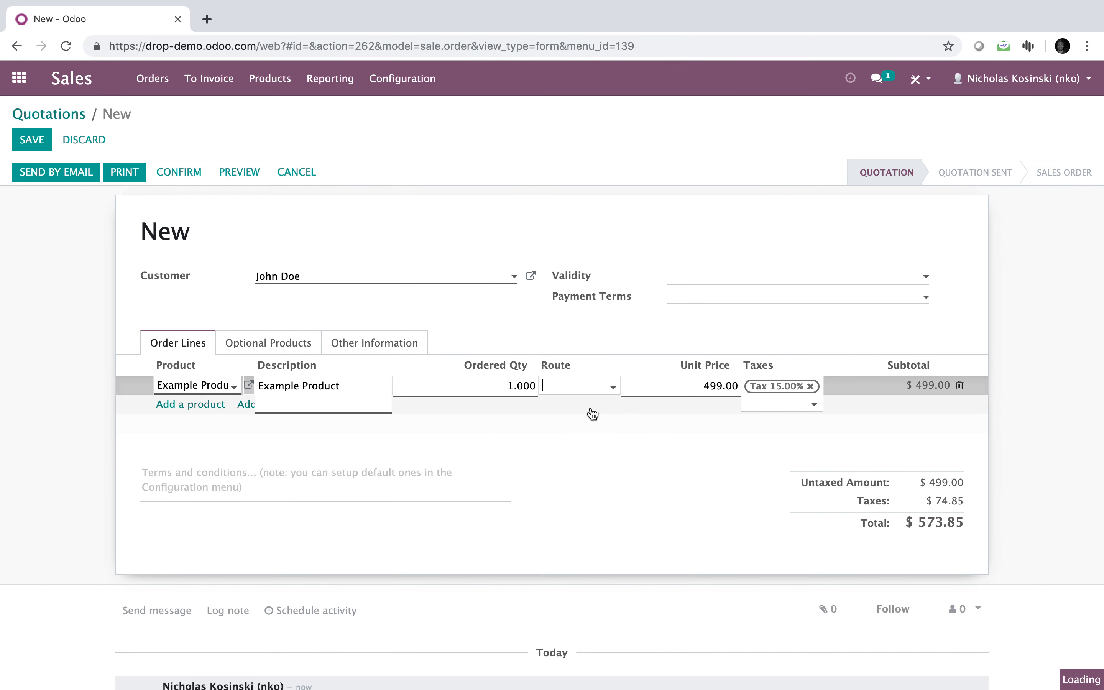
{"action": "left_click", "coordinate": [604, 457]}
{"action": "left_click", "coordinate": [32, 139]}
{"action": "left_click", "coordinate": [192, 178]}
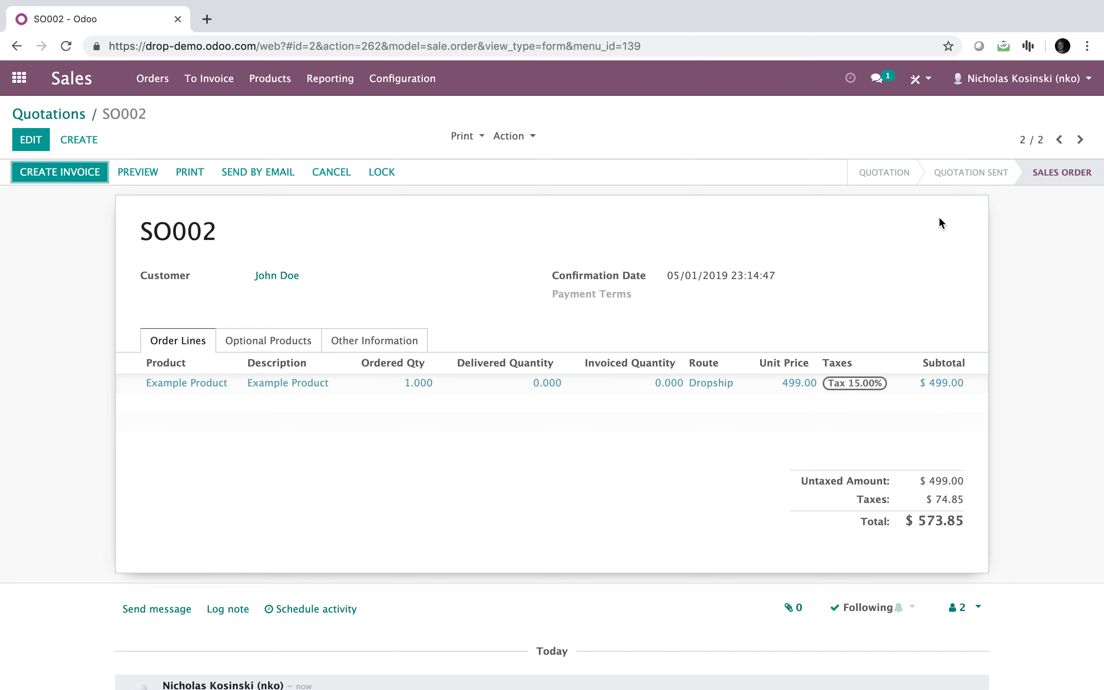
- Open the Vendor X request for quotation sourced from SO002 in Purchase and confirm it as a purchase order
{"action": "left_click", "coordinate": [19, 78]}
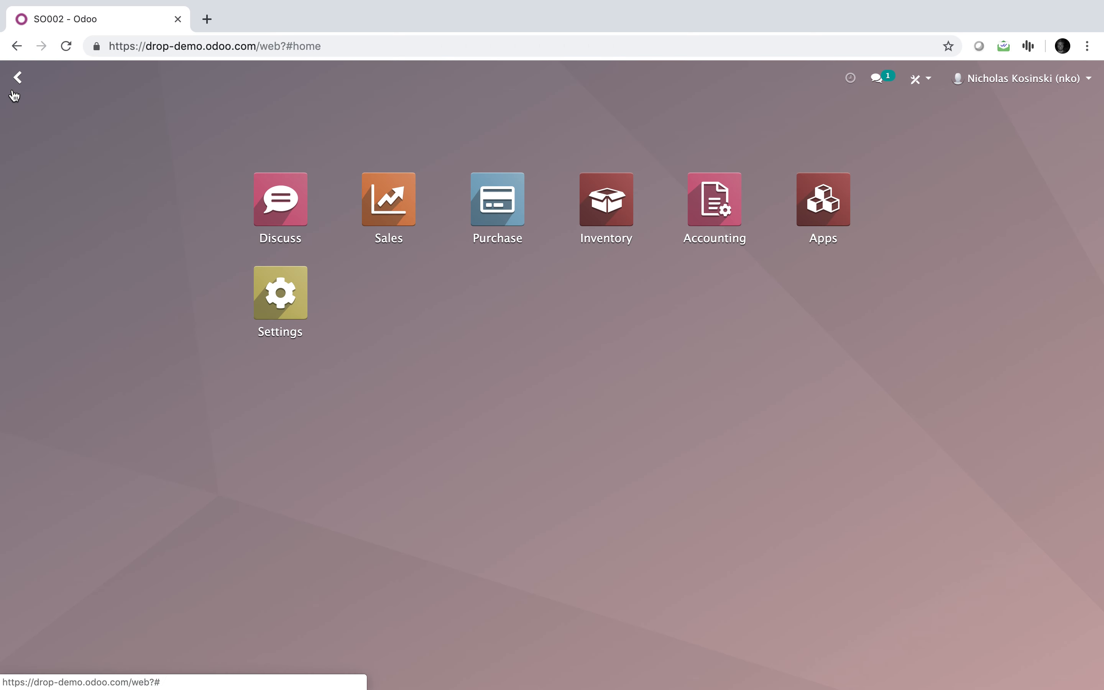
{"action": "left_click", "coordinate": [475, 183]}
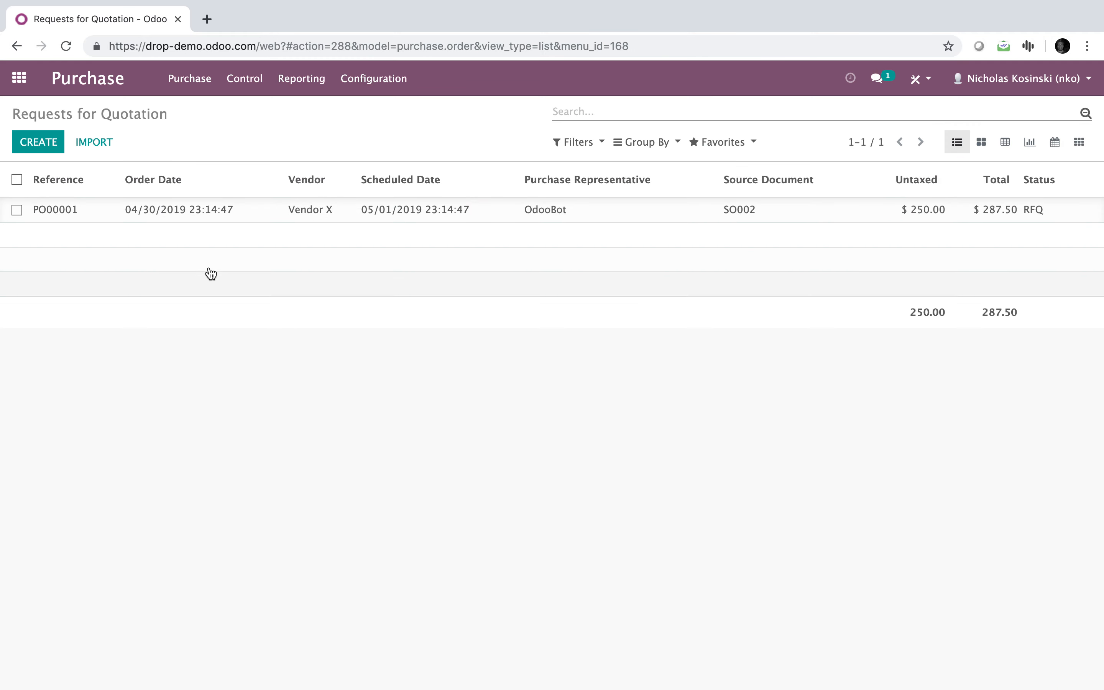
{"action": "left_click", "coordinate": [572, 220]}
{"action": "double_click", "coordinate": [683, 309]}
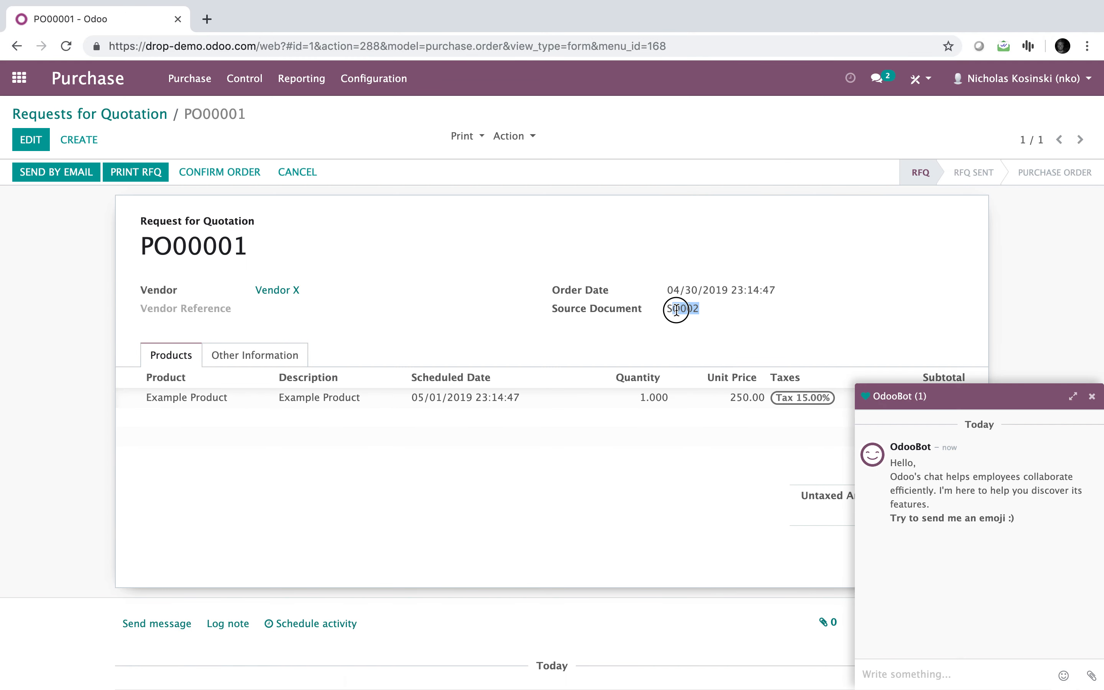
{"action": "left_click", "coordinate": [1091, 396]}
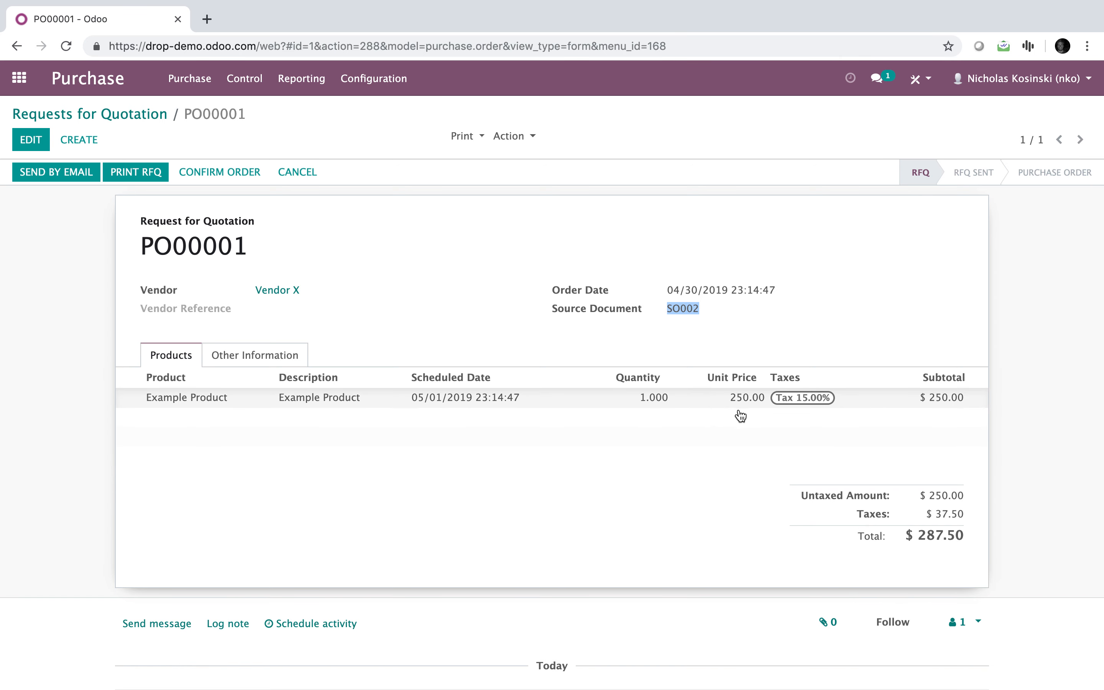
{"action": "left_click", "coordinate": [203, 171]}
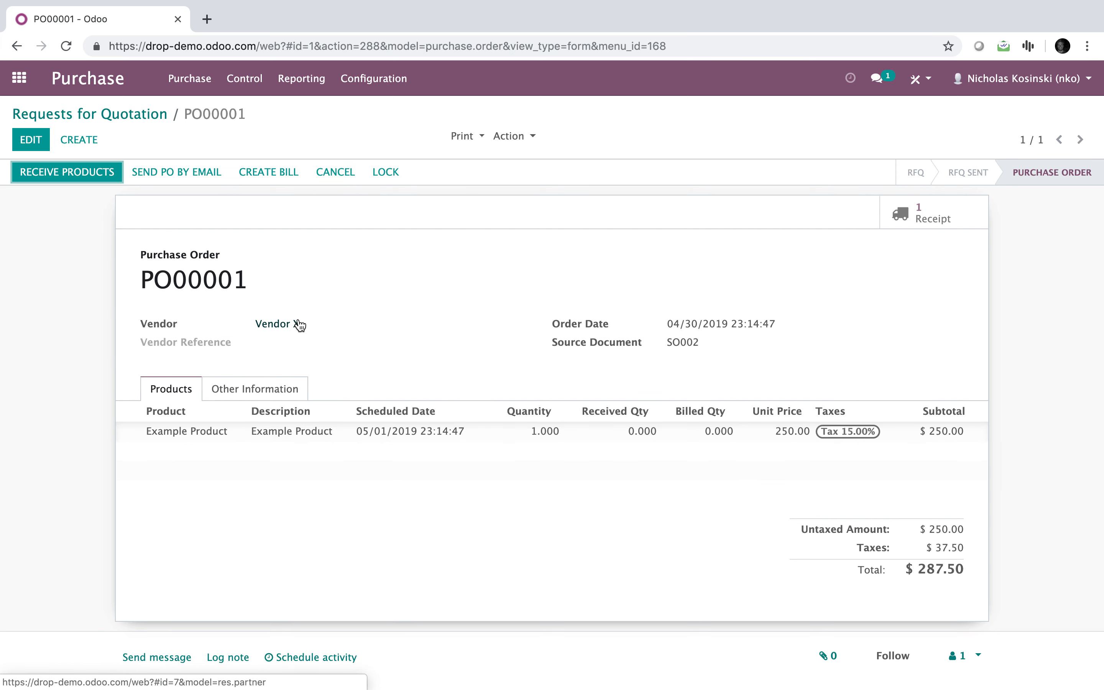
- Start an email of the purchase order to Vendor X, discarding the form for the vendor's contact details
{"action": "left_click", "coordinate": [468, 137]}
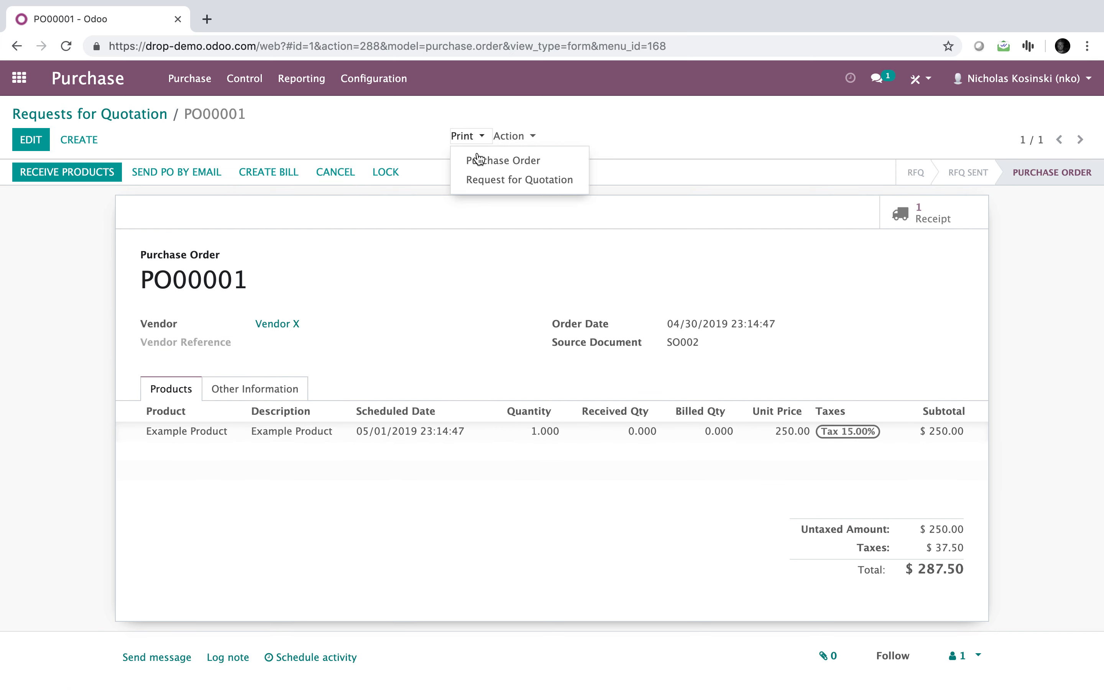
{"action": "left_click", "coordinate": [453, 201]}
{"action": "left_click", "coordinate": [168, 174]}
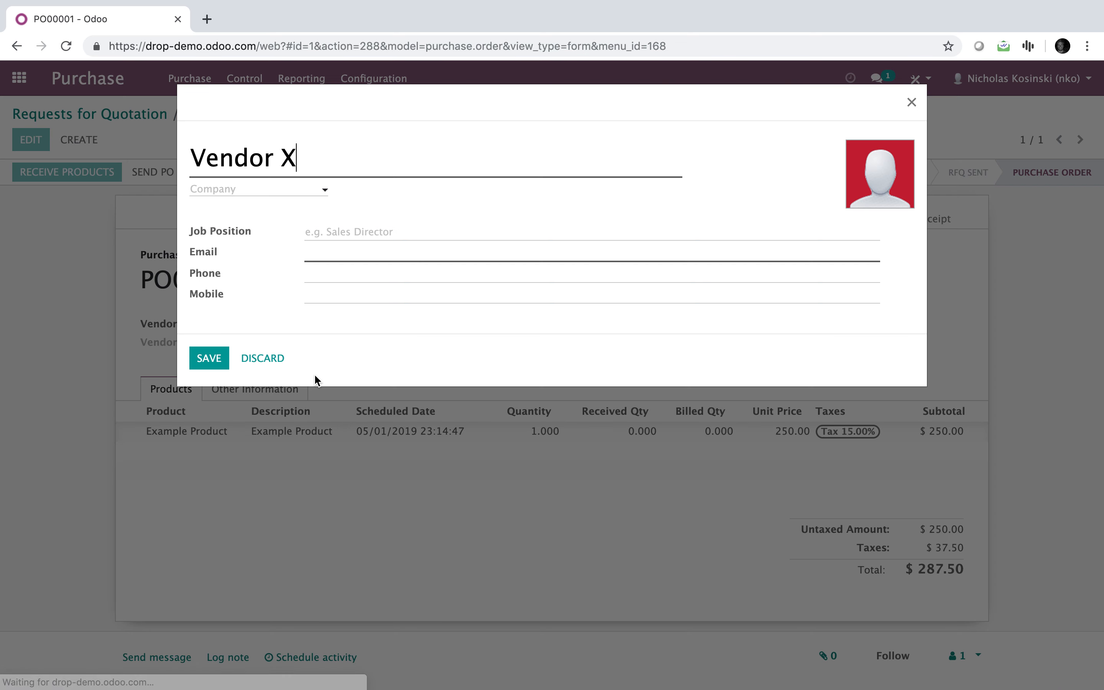
{"action": "left_click", "coordinate": [265, 357]}
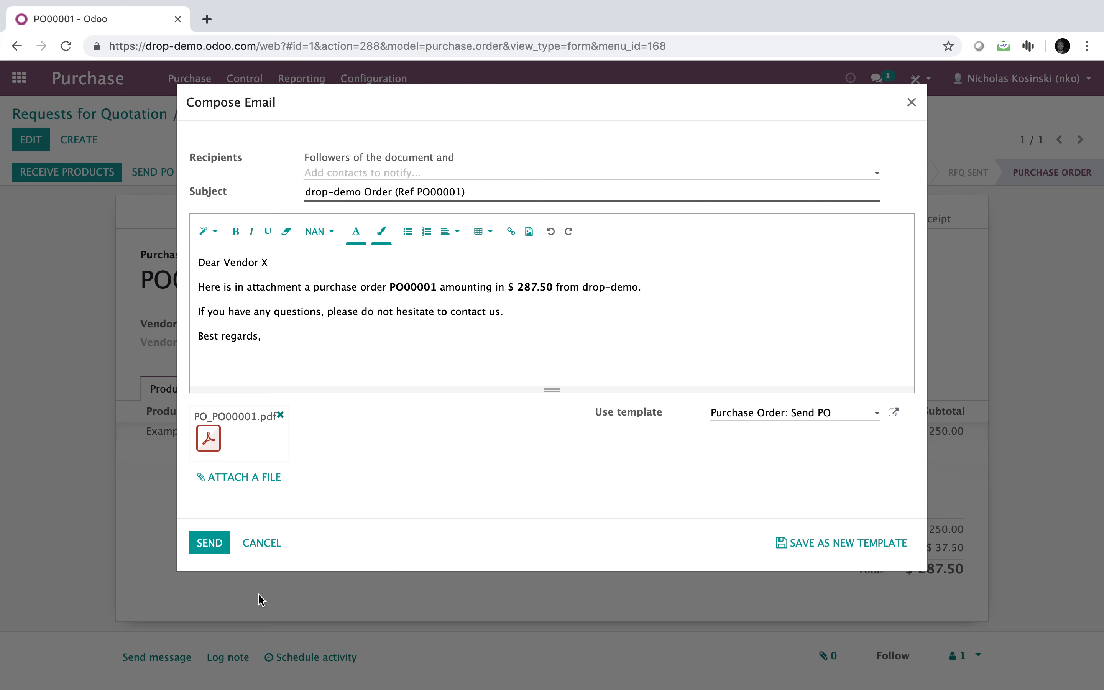
- Save the email's attachment to the Desktop as PO_PO00001.pdf
{"action": "left_click", "coordinate": [209, 440]}
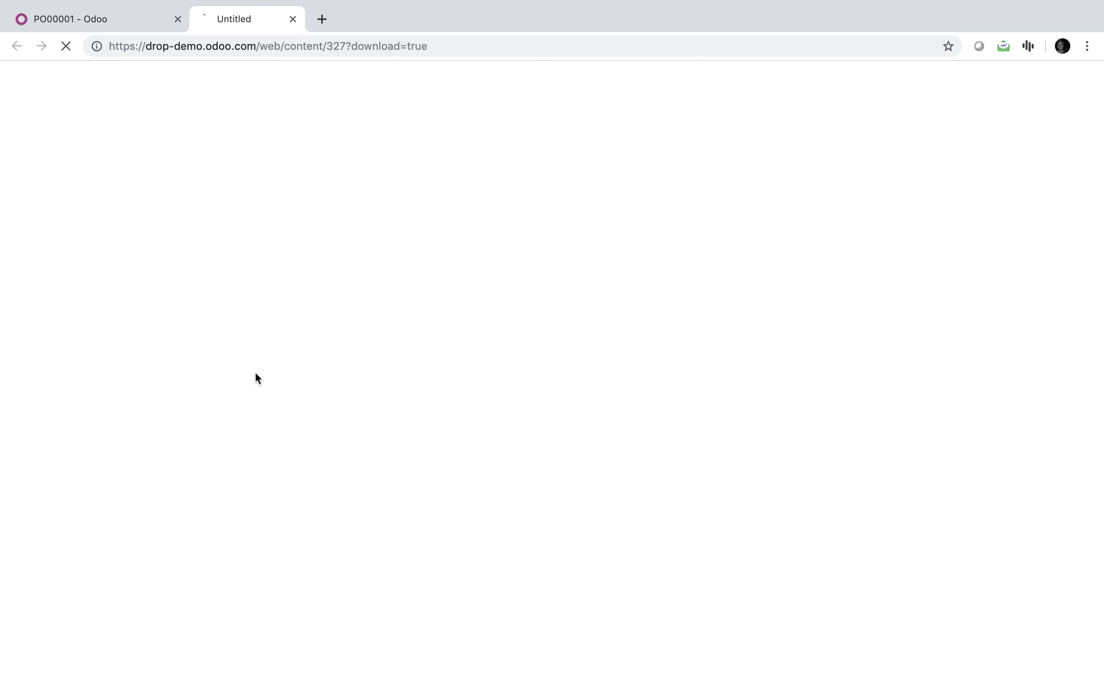
{"action": "left_click", "coordinate": [575, 143]}
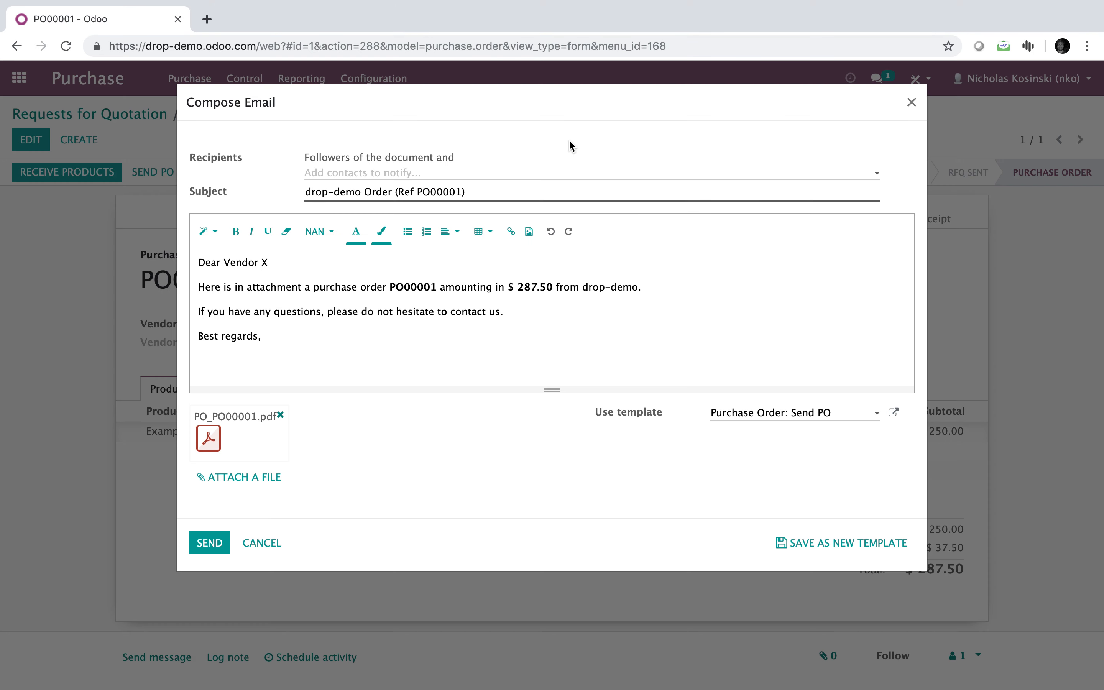
{"action": "left_click", "coordinate": [214, 440]}
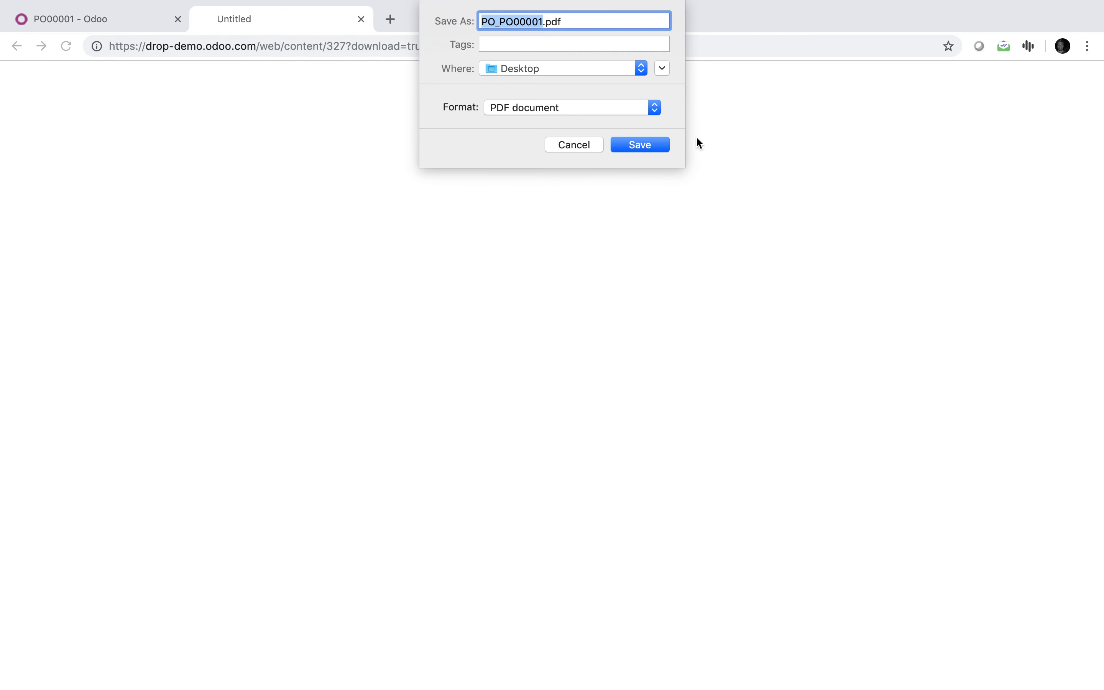
{"action": "key", "text": "Return"}
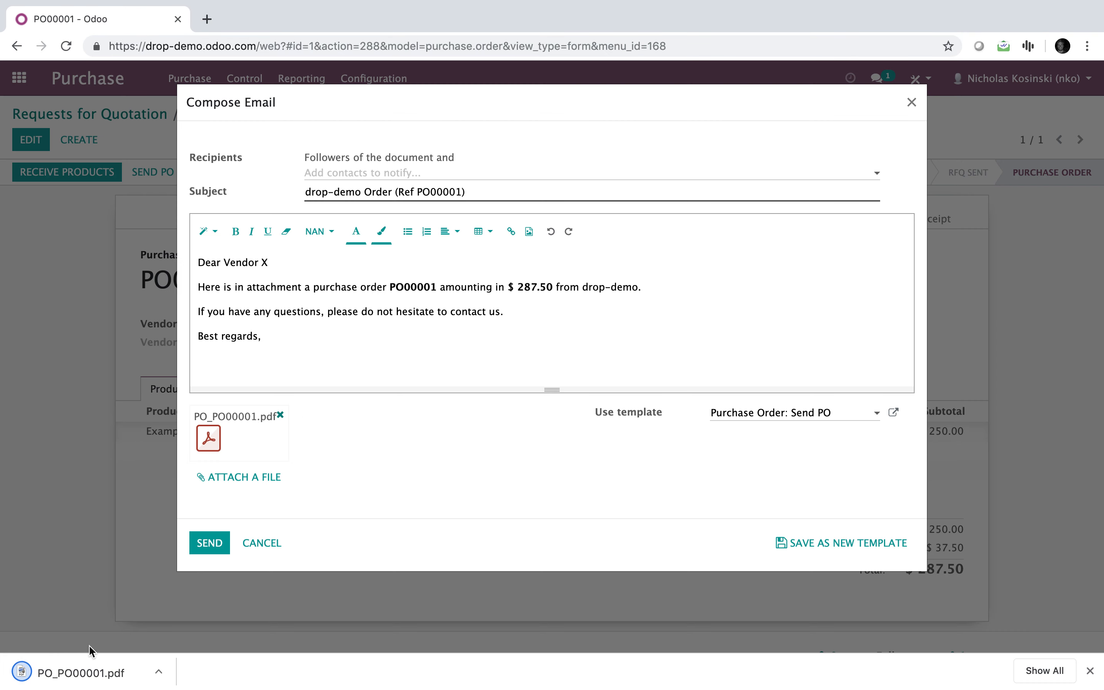
- Review the shipping address and order details in the downloaded purchase order PDF, and cancel the email
{"action": "left_click", "coordinate": [86, 670]}
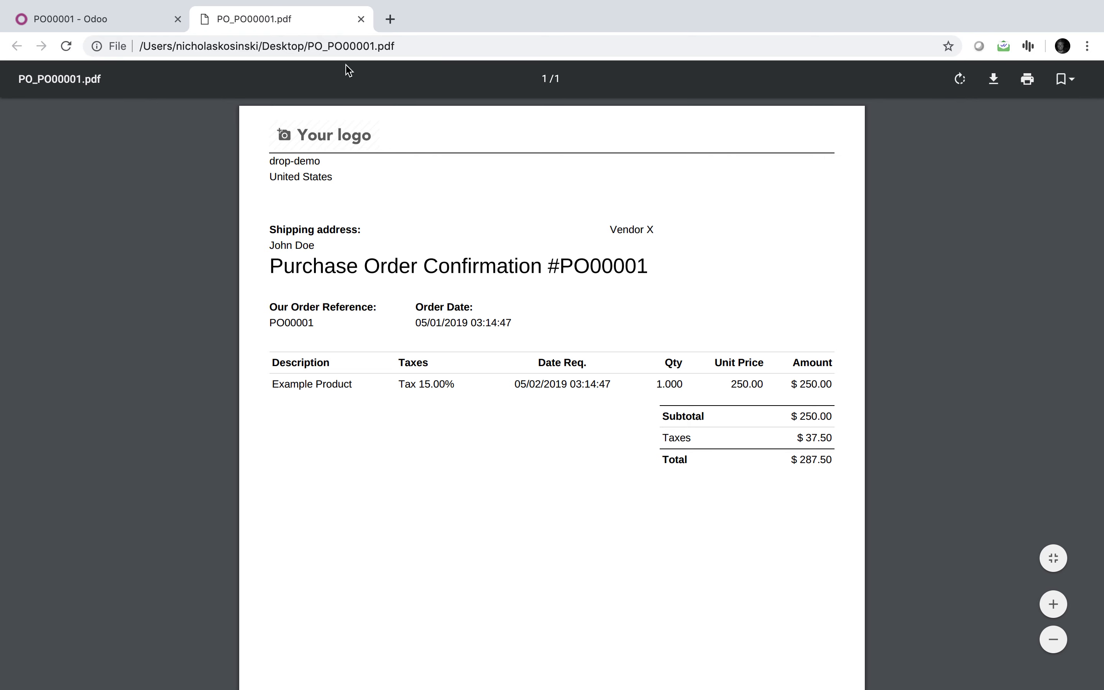
{"action": "left_click", "coordinate": [361, 19]}
{"action": "left_click", "coordinate": [261, 541]}
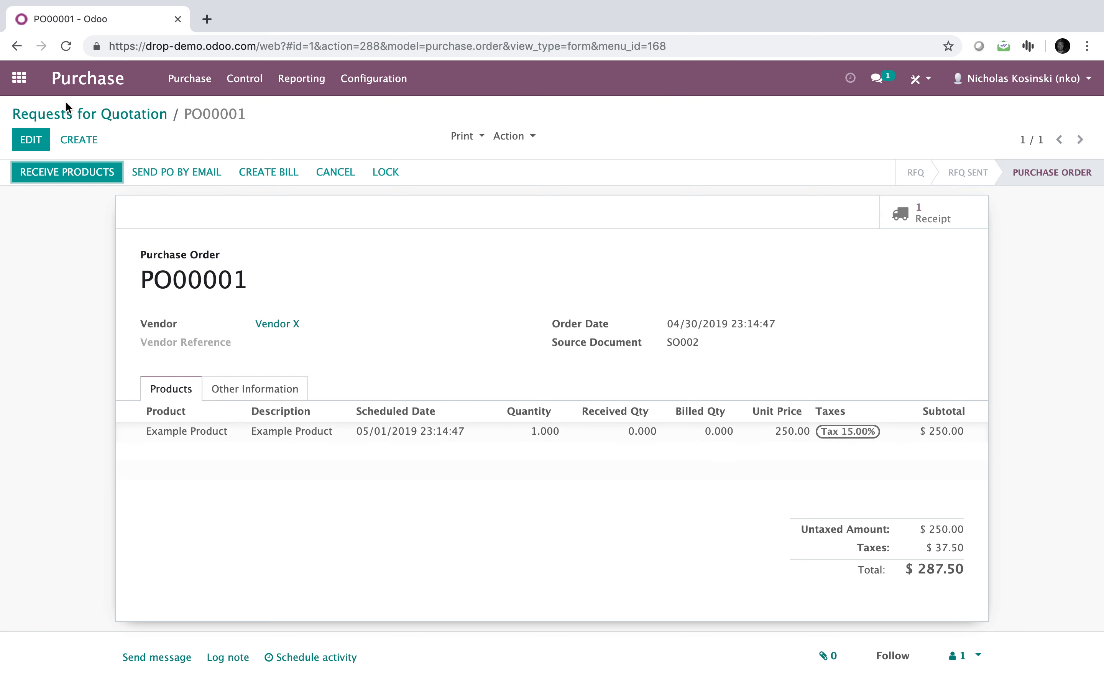
- Review the dropship transfers ready to process in Inventory and return to the app overview
{"action": "left_click", "coordinate": [19, 78]}
{"action": "left_click", "coordinate": [614, 221]}
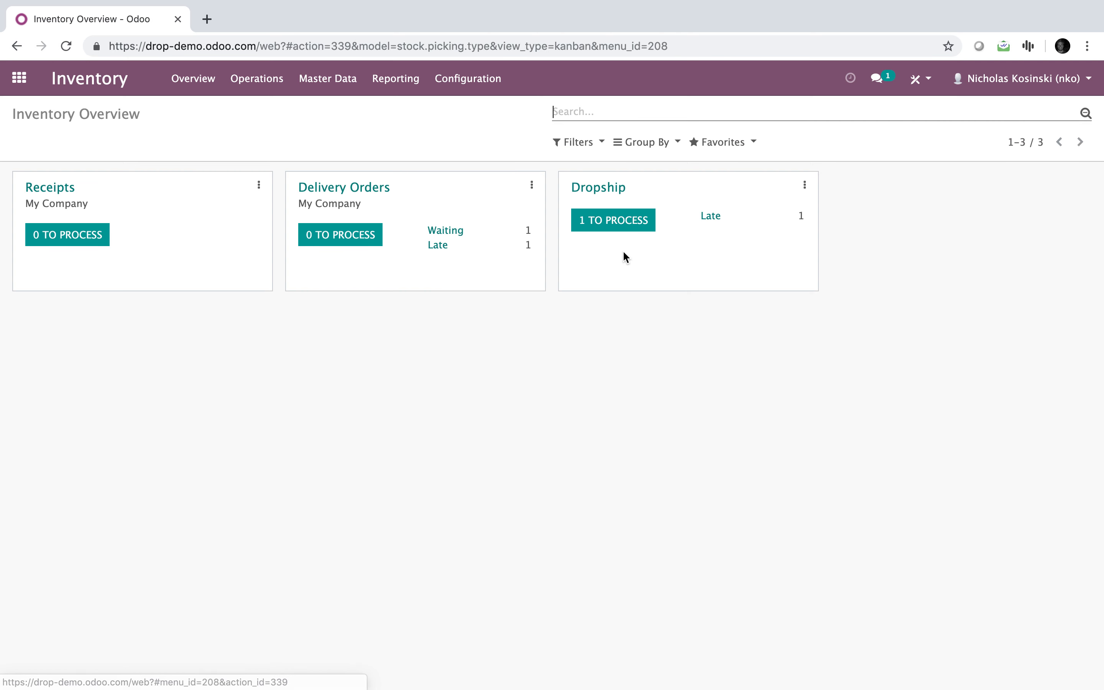
{"action": "left_click", "coordinate": [621, 220]}
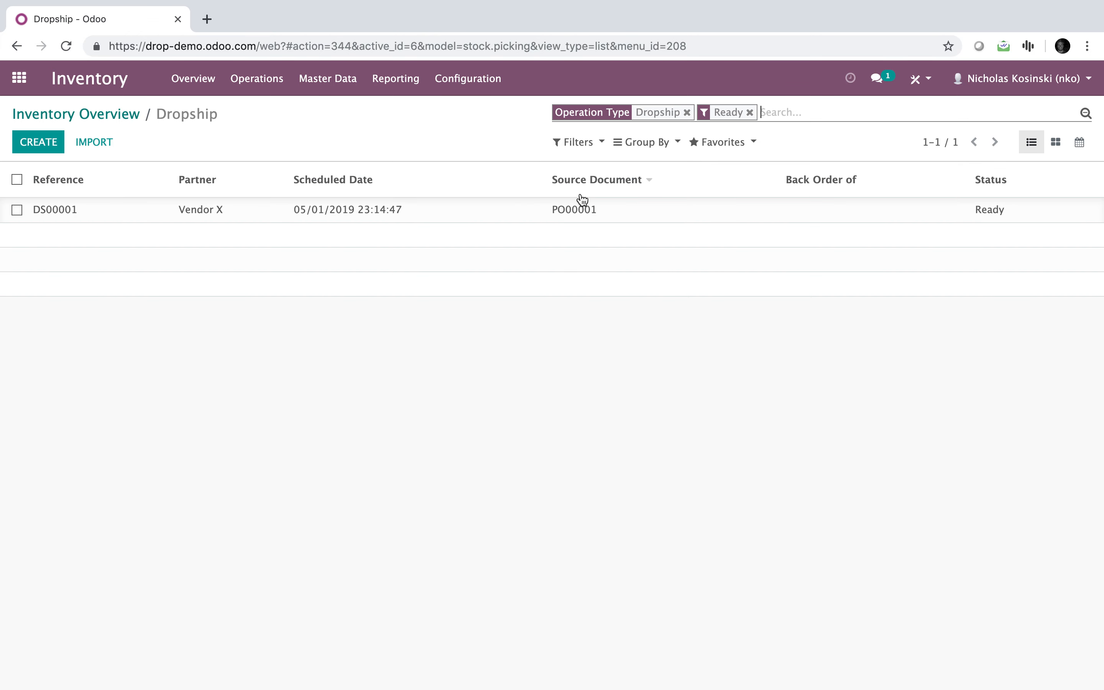
{"action": "left_click", "coordinate": [14, 77]}
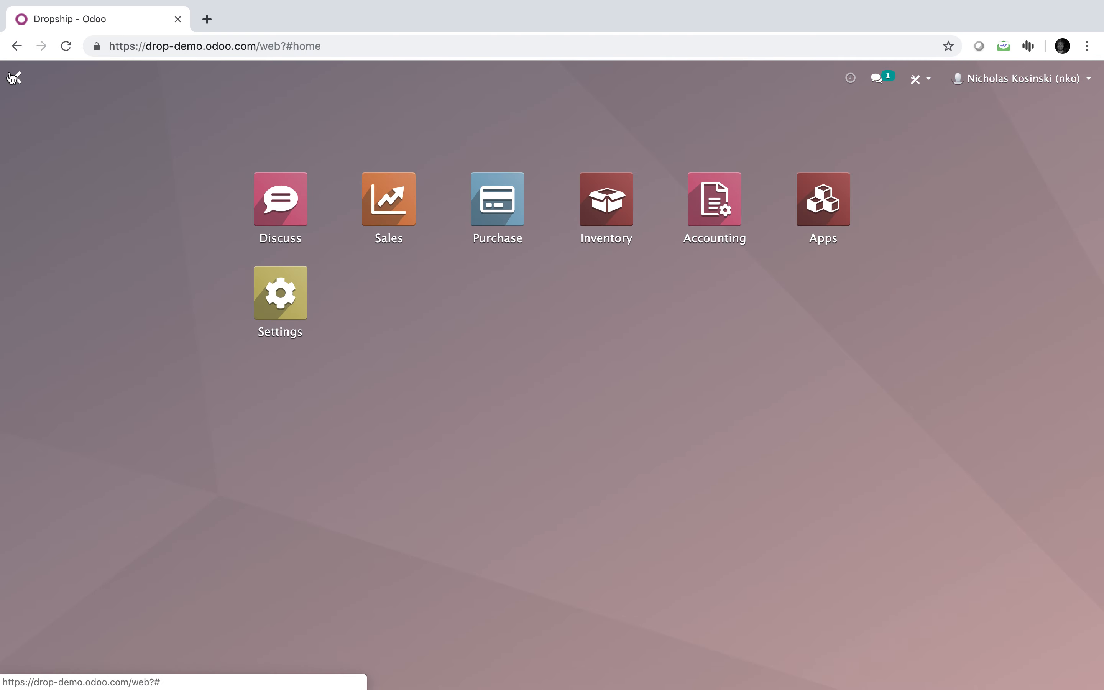